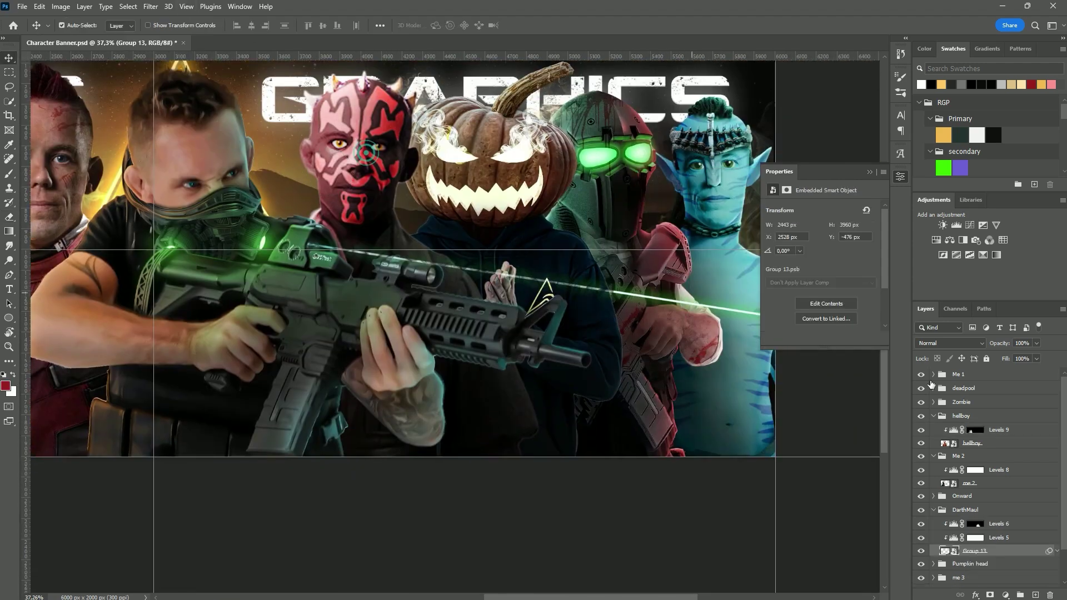
Drag the DarthMaul group lower on the banner with the Move tool.
drag(367, 151, 378, 197)
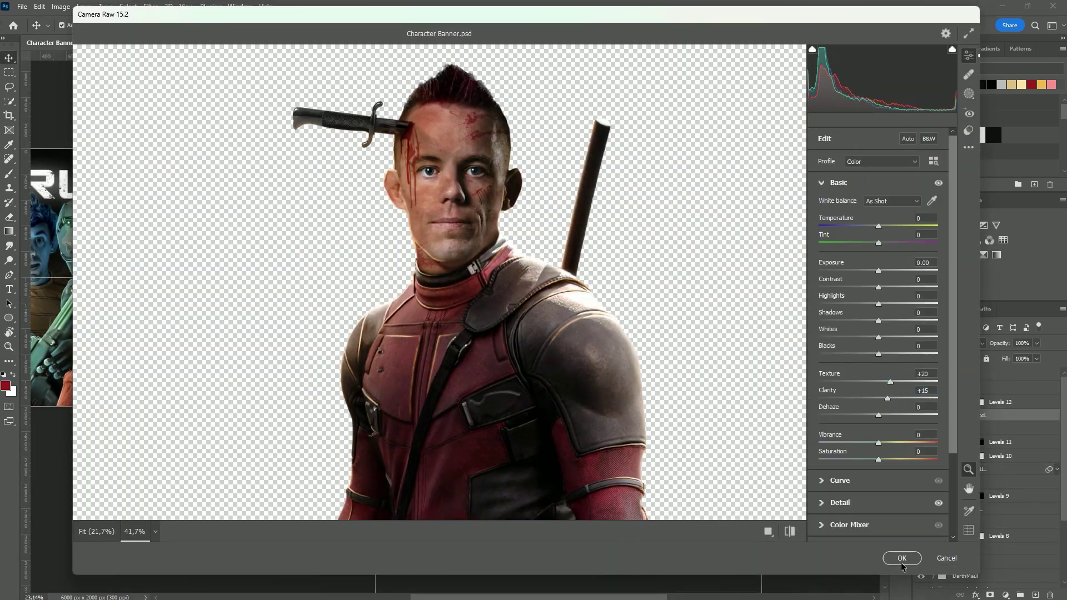
Apply Deadpool's Camera Raw Texture +20 / Clarity +15 and open detail settings for Me 1.
click(902, 563)
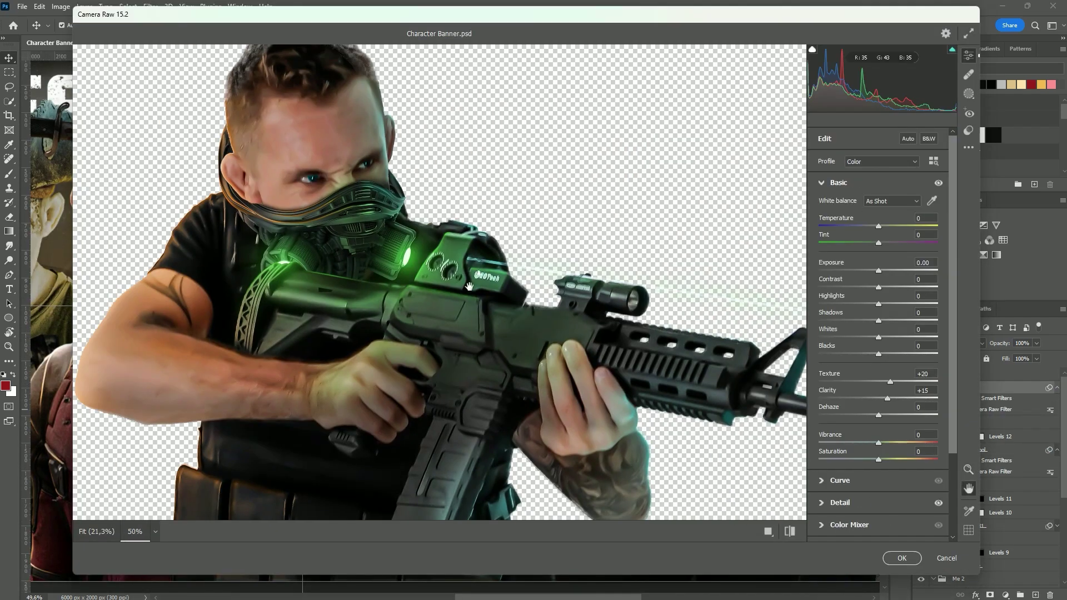
click(821, 503)
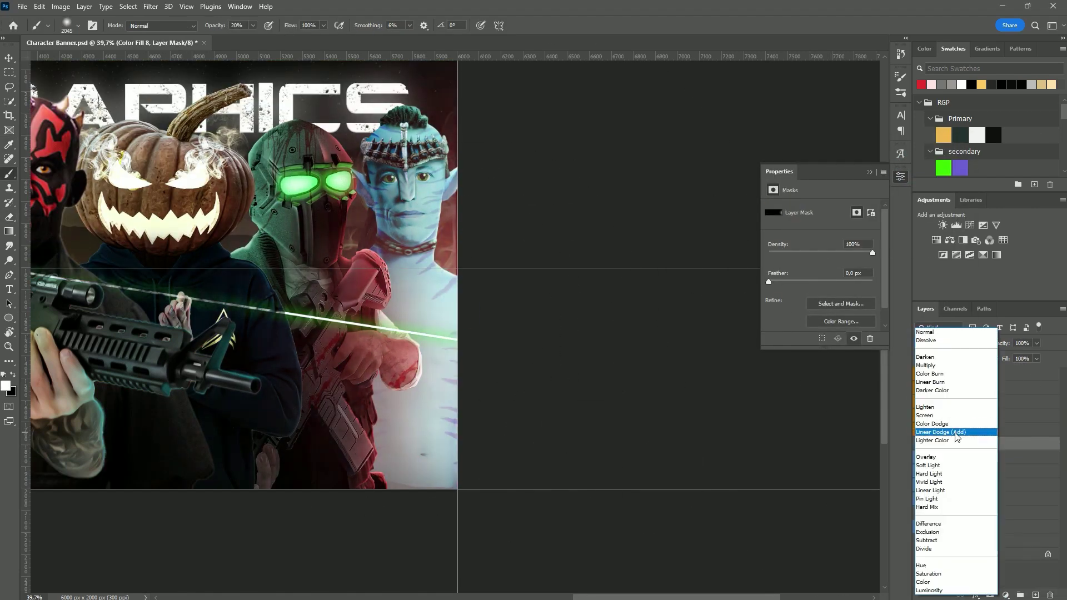
Set up the brush size and hardness to paint the Avatar's Hue/Saturation mask.
right_click(411, 338)
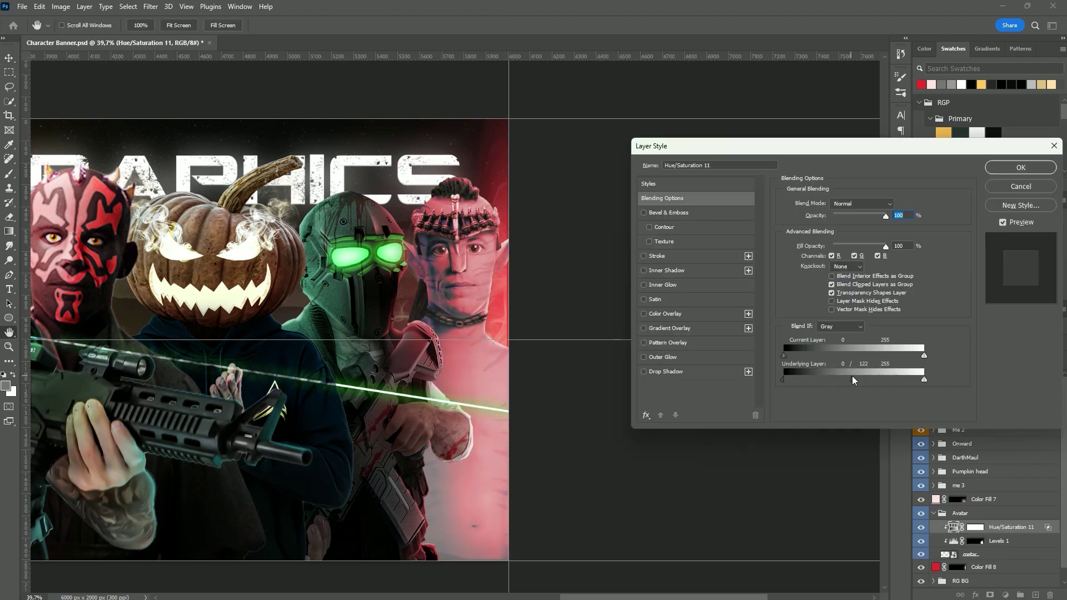
right_click(418, 310)
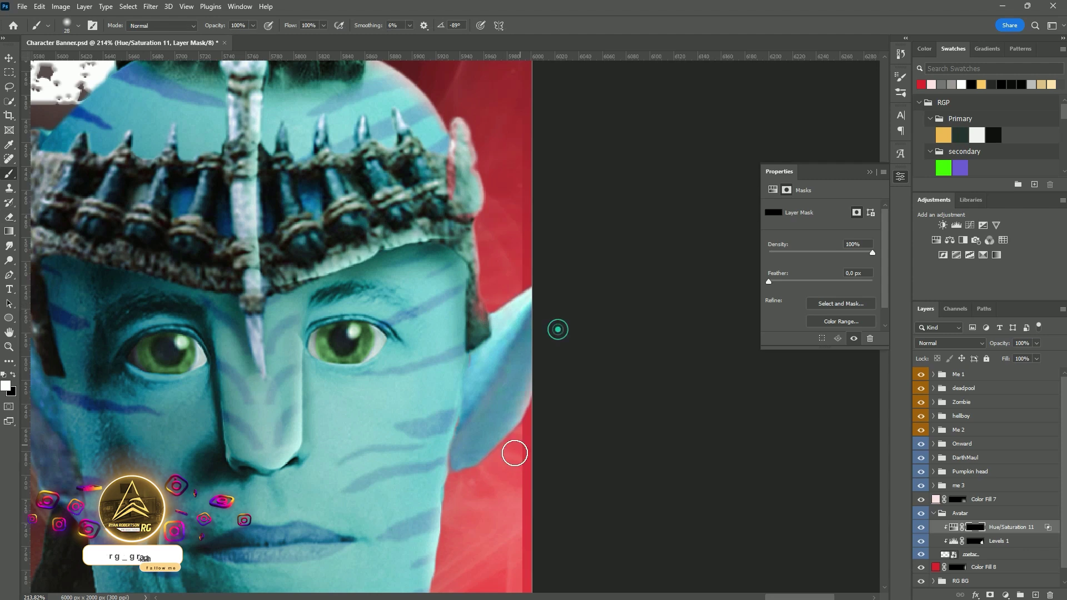
Brush the masks of Hue/Saturation 12 and 13 over the Avatar's face and headband.
scroll(514, 453, down, 5)
drag(436, 361, 332, 387)
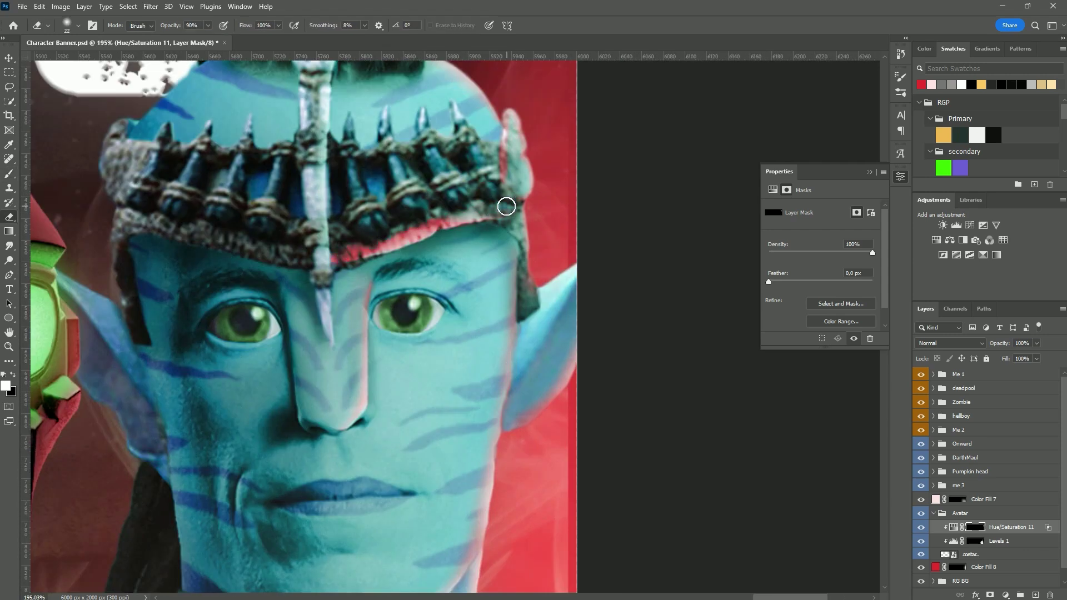
drag(320, 277, 320, 220)
scroll(320, 221, up, 1)
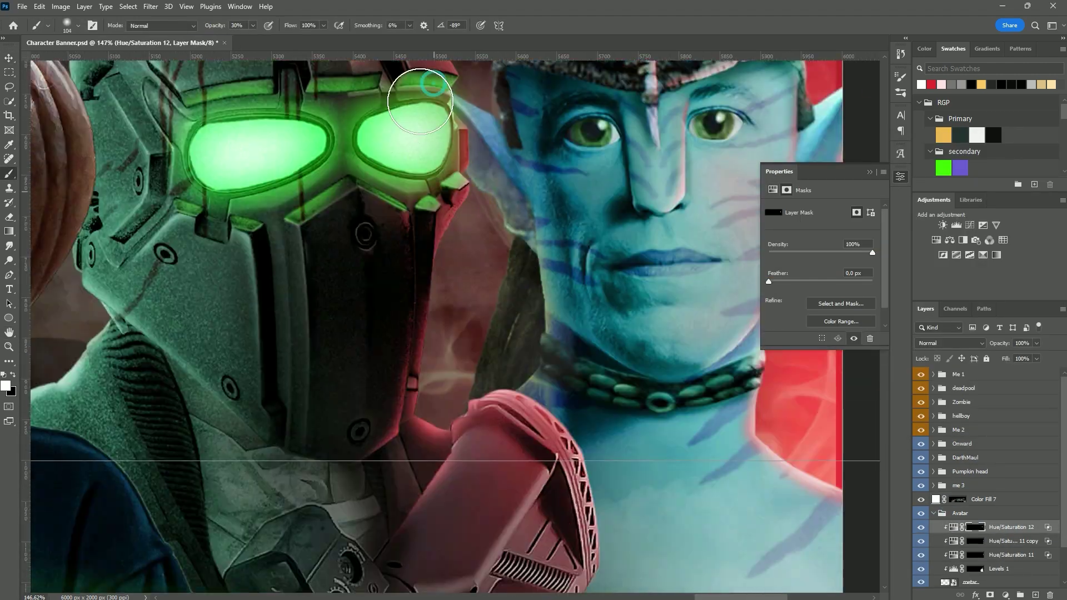
scroll(500, 344, up, 3)
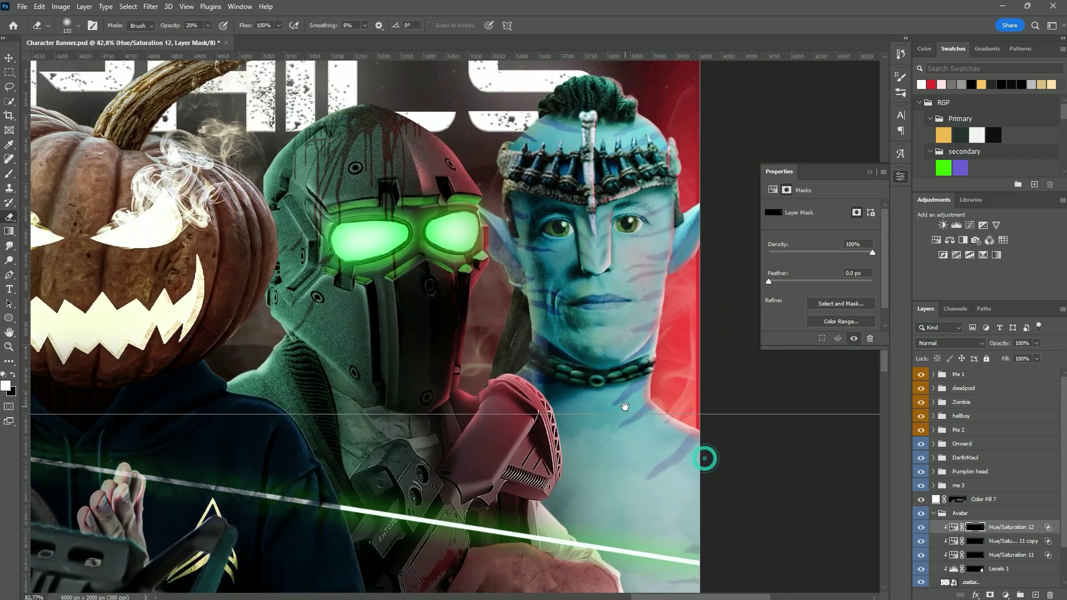
scroll(631, 350, up, 5)
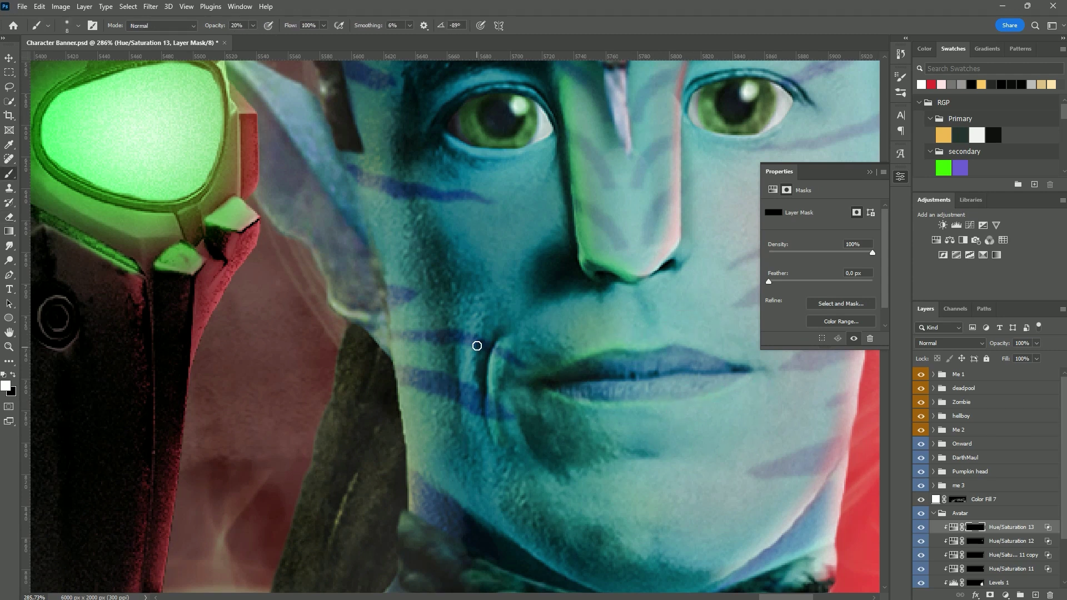
scroll(633, 448, down, 3)
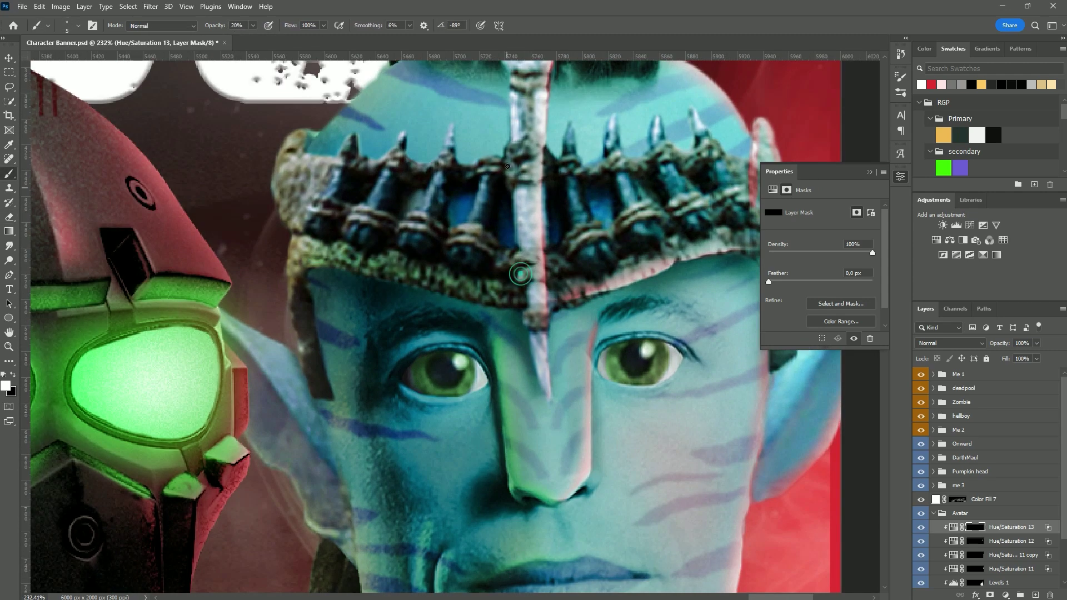
scroll(520, 274, up, 1)
scroll(488, 211, down, 5)
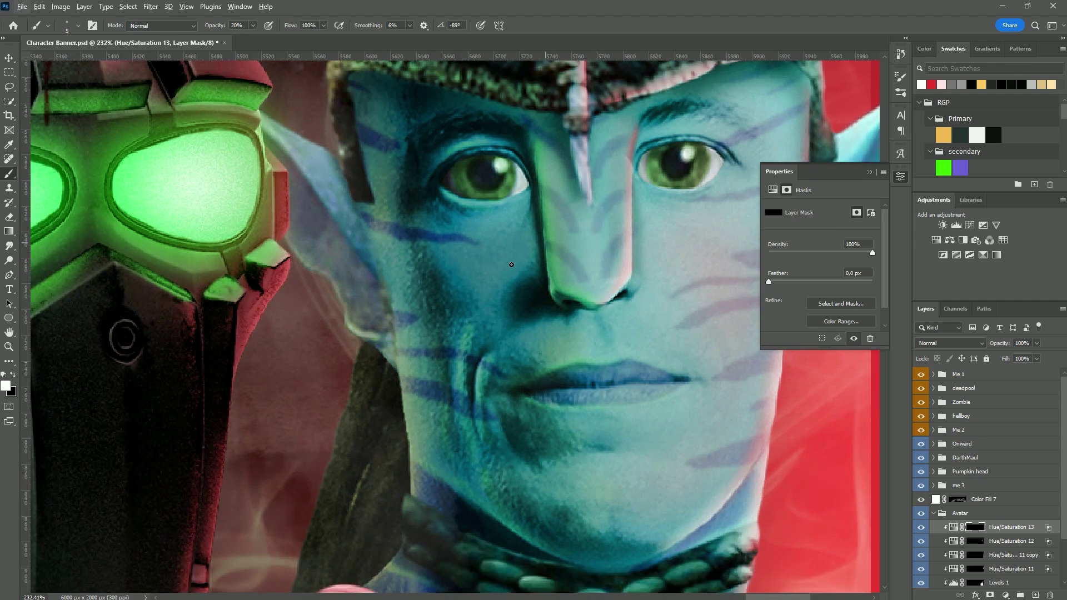
scroll(587, 281, up, 2)
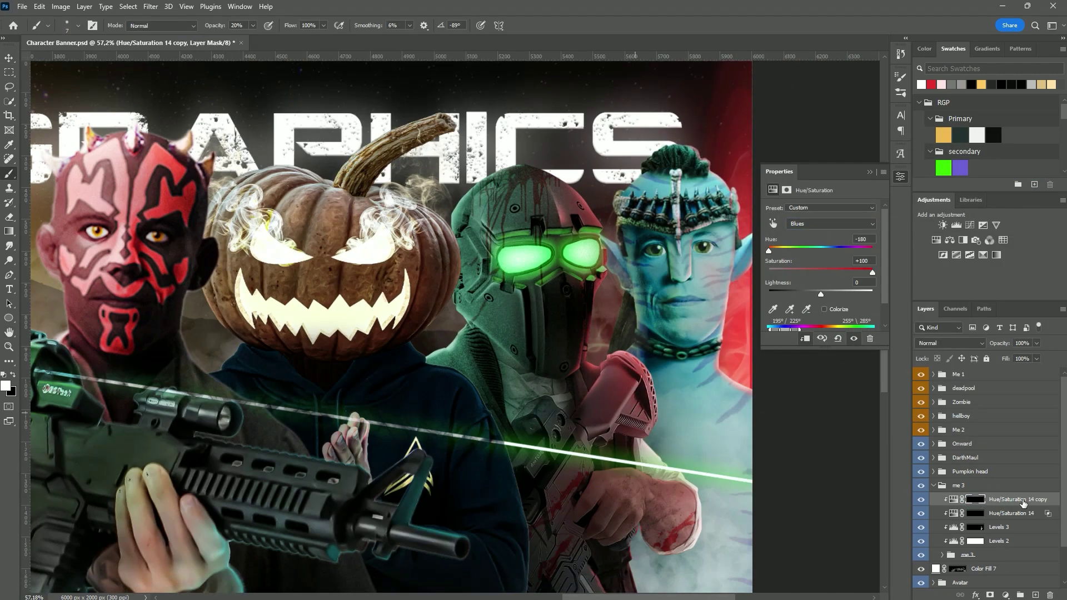
Paint the helmet's Hue/Saturation 14 mask and colorize the pumpkin's Hue/Saturation 15.
scroll(481, 300, down, 3)
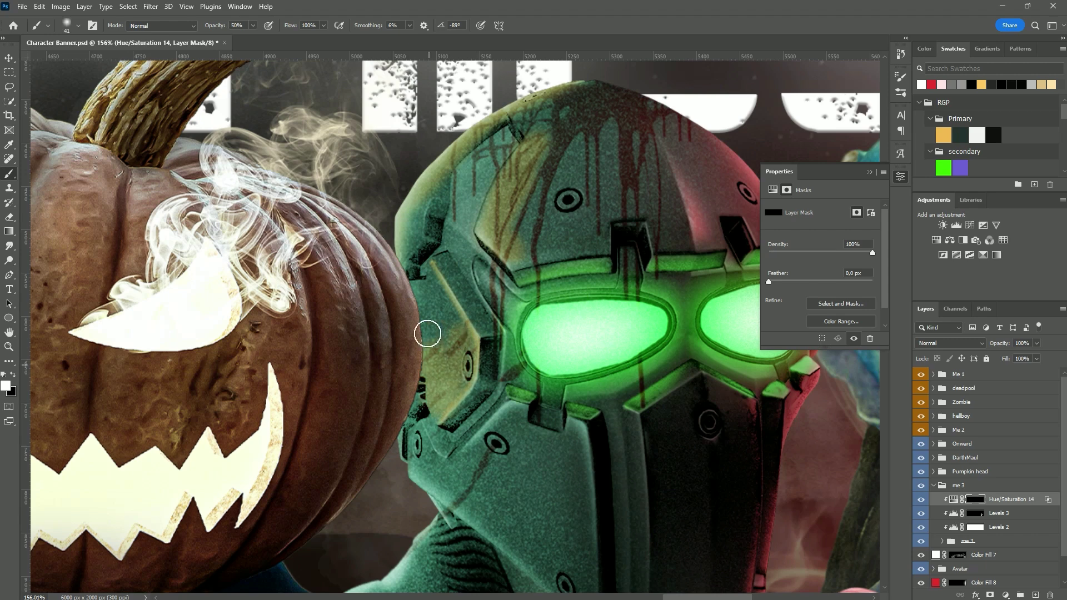
key(b)
scroll(466, 362, down, 5)
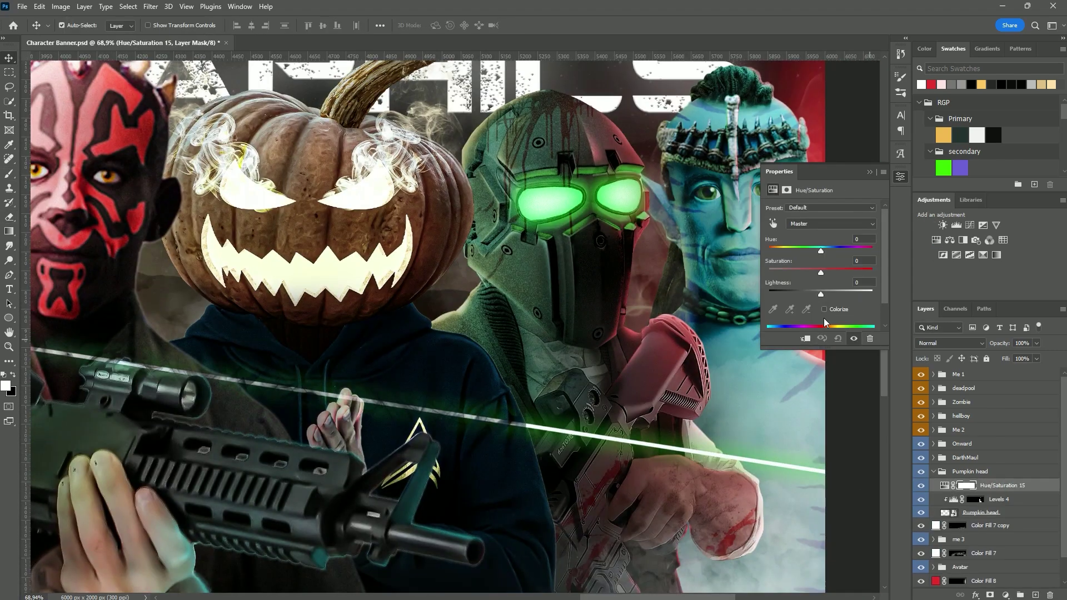
click(824, 309)
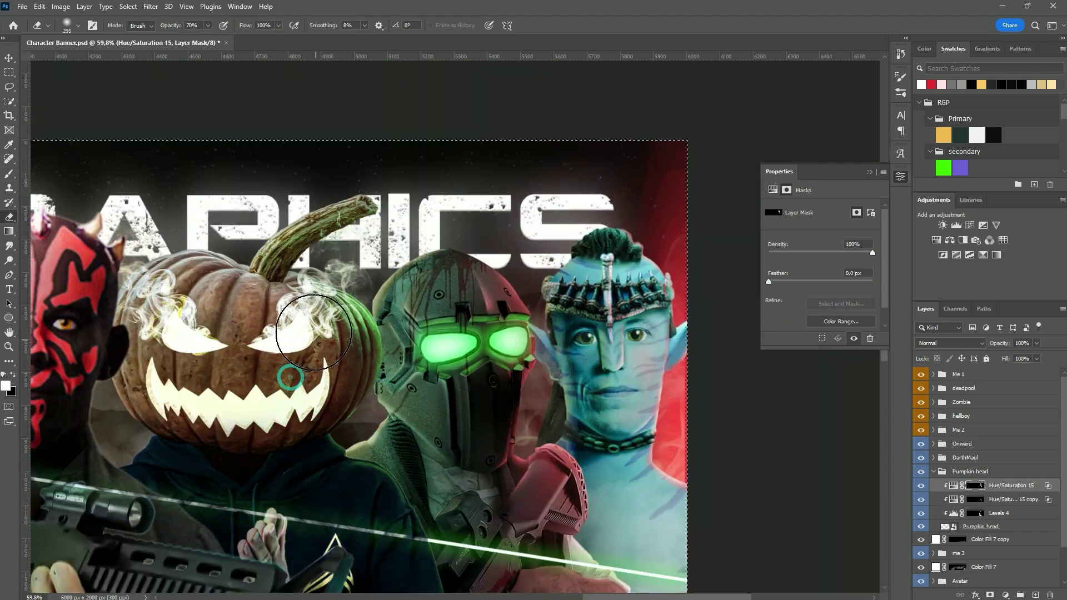
Select the copied pumpkin Hue/Saturation layer.
click(1011, 500)
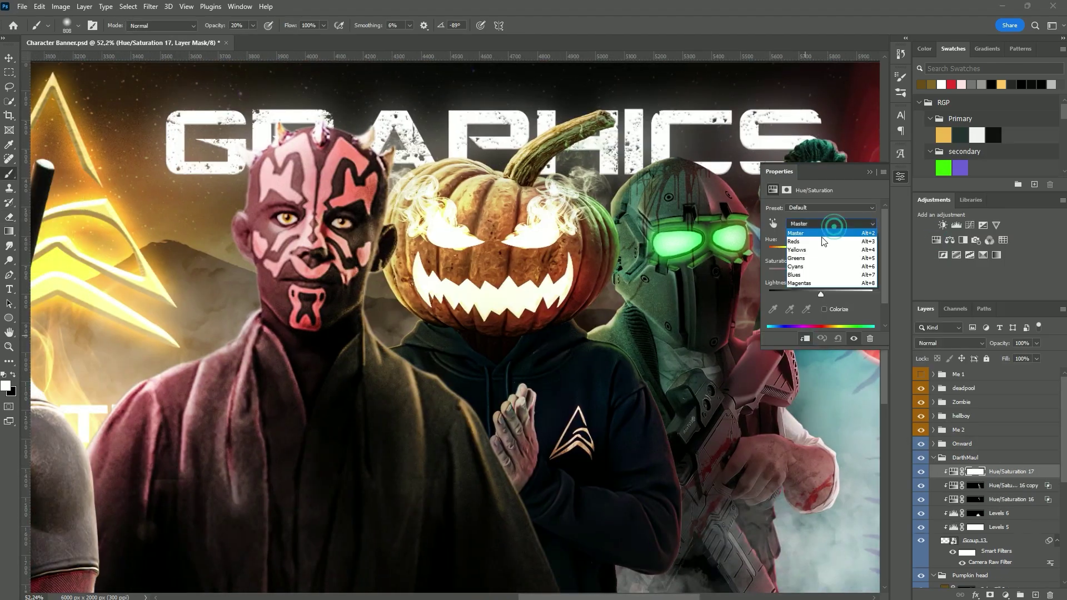
Limit the hue to Reds, rotate the smoke copy, and tweak Me 1's face Hue/Saturation layer.
click(822, 241)
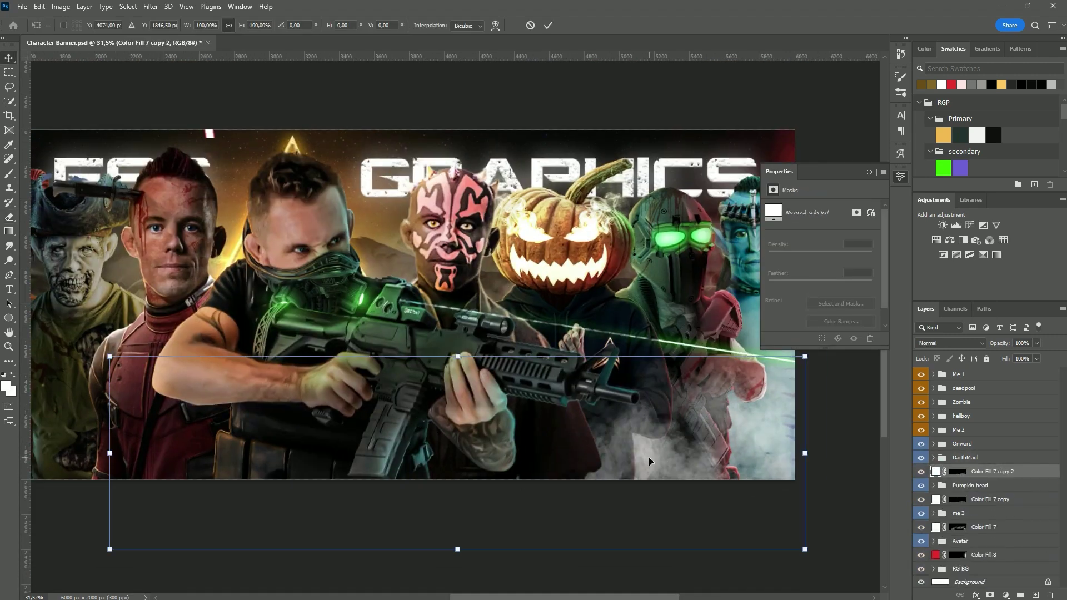
drag(706, 458, 859, 488)
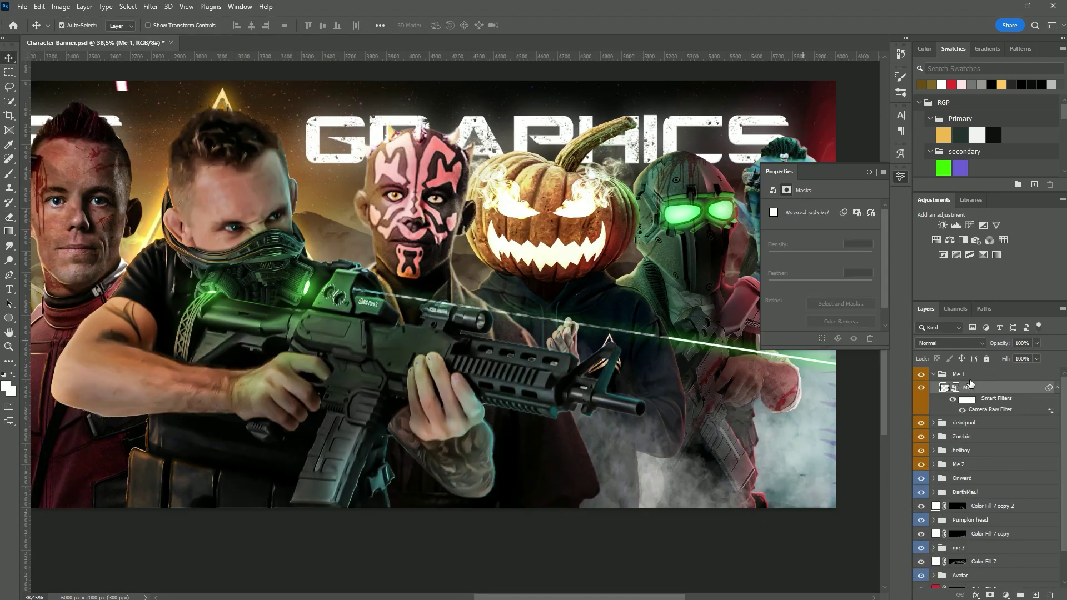
double_click(954, 387)
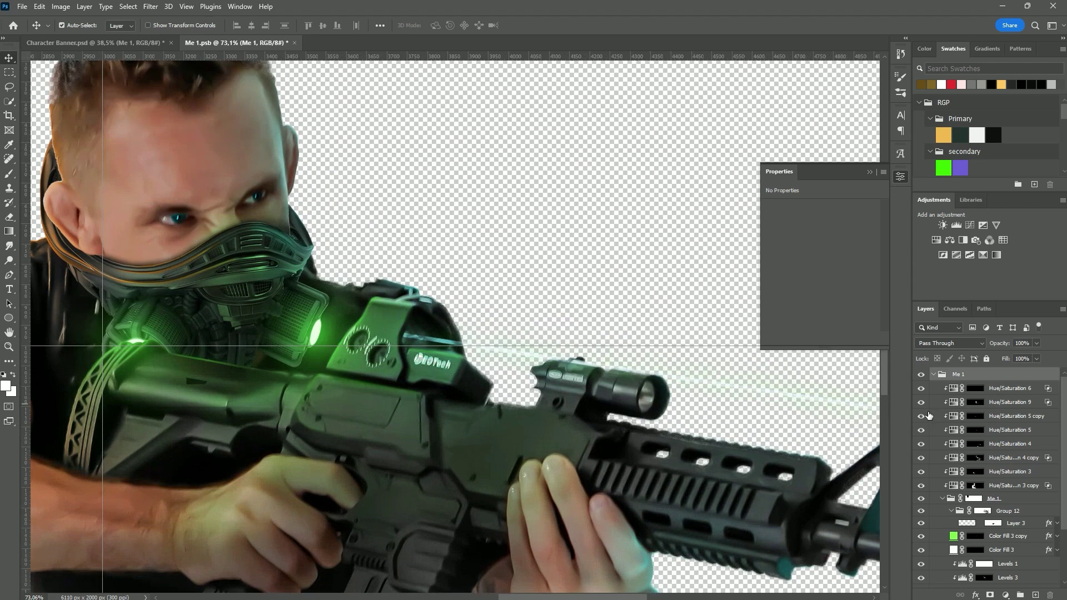
click(954, 458)
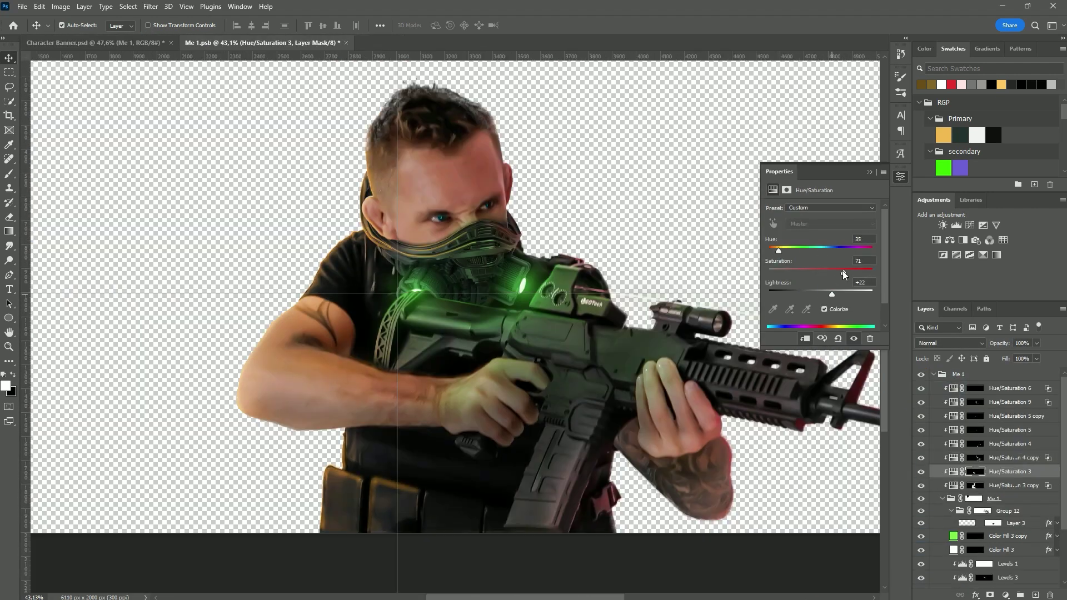
key(ctrl+Tab)
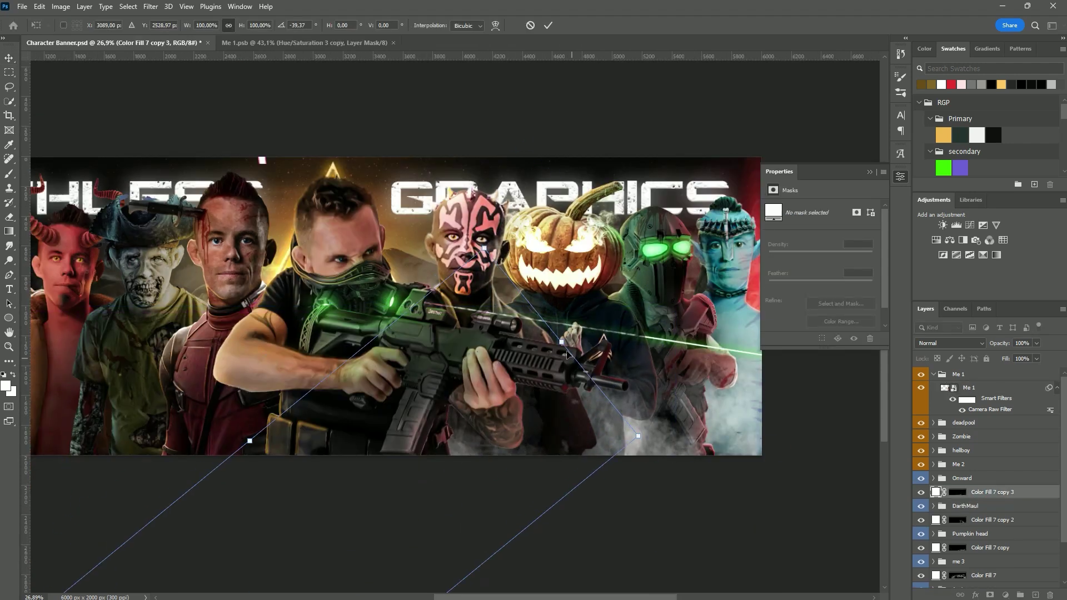
Confirm the smoke copy's placement and paint its mask with brush and eraser.
key(ctrl+backslash)
key(b)
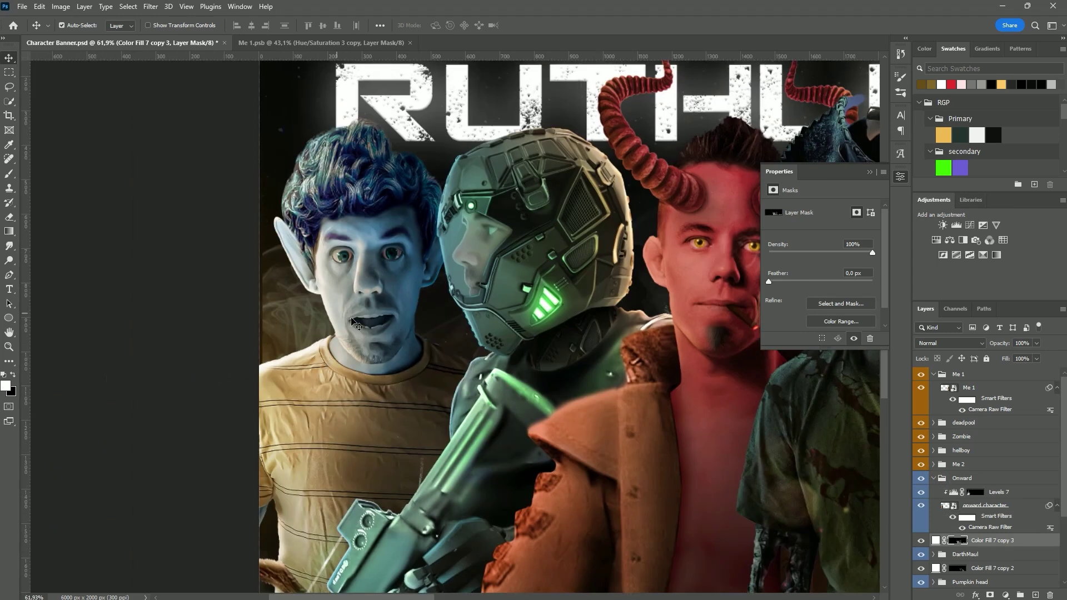
key(b)
scroll(427, 266, up, 5)
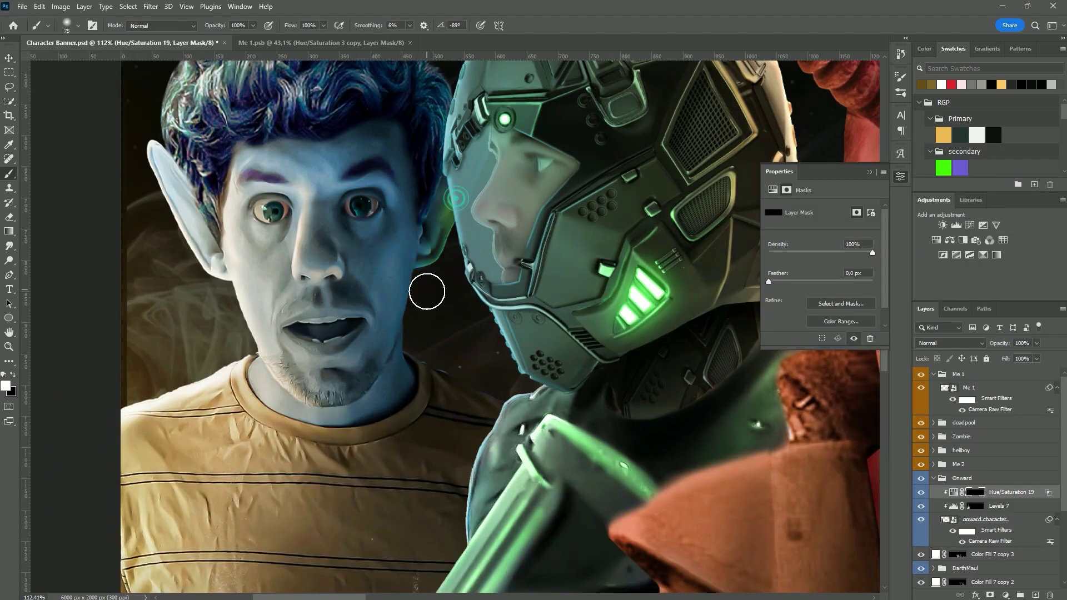
key(e)
scroll(408, 210, down, 5)
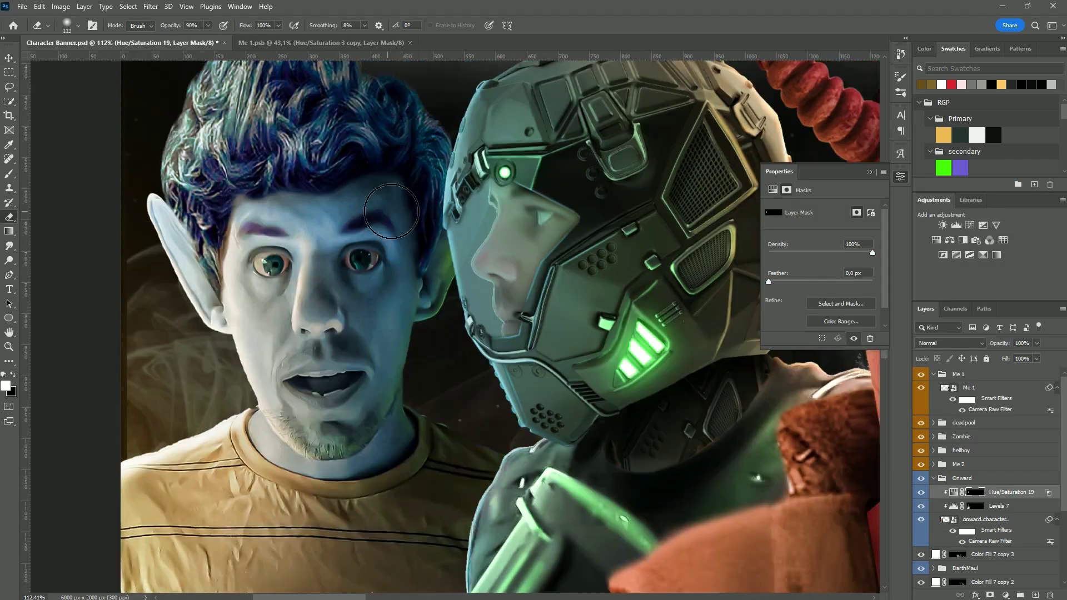
scroll(309, 257, up, 5)
scroll(340, 326, down, 6)
key(9)
scroll(605, 468, up, 5)
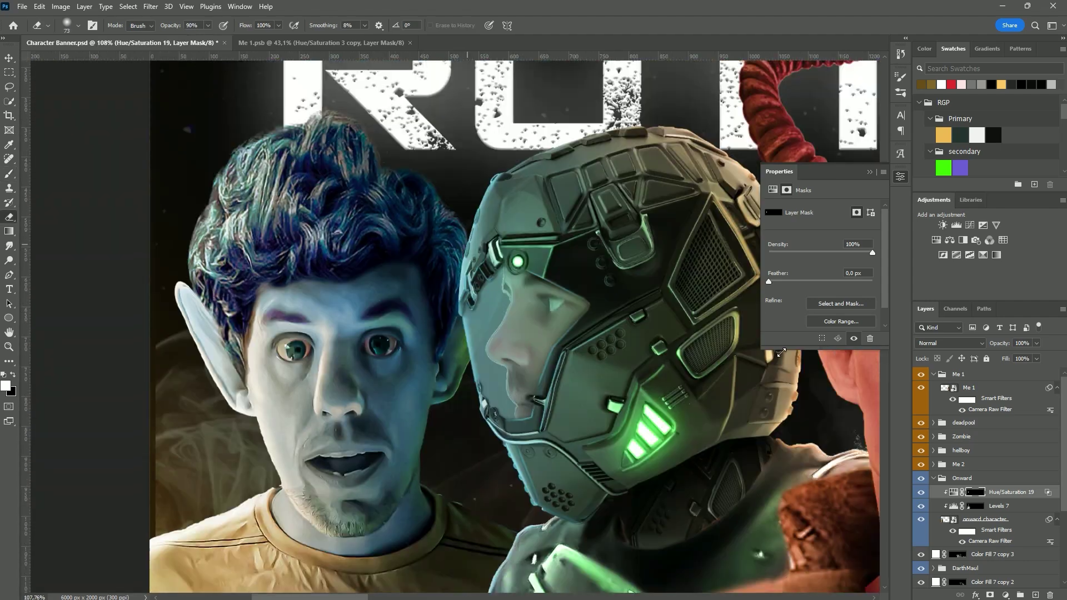
Duplicate the elf's face Hue/Saturation, tint it greener and darker, and invert its mask.
key(ctrl+j)
key(ctrl+i)
drag(827, 290, 816, 294)
click(786, 190)
key(ctrl+i)
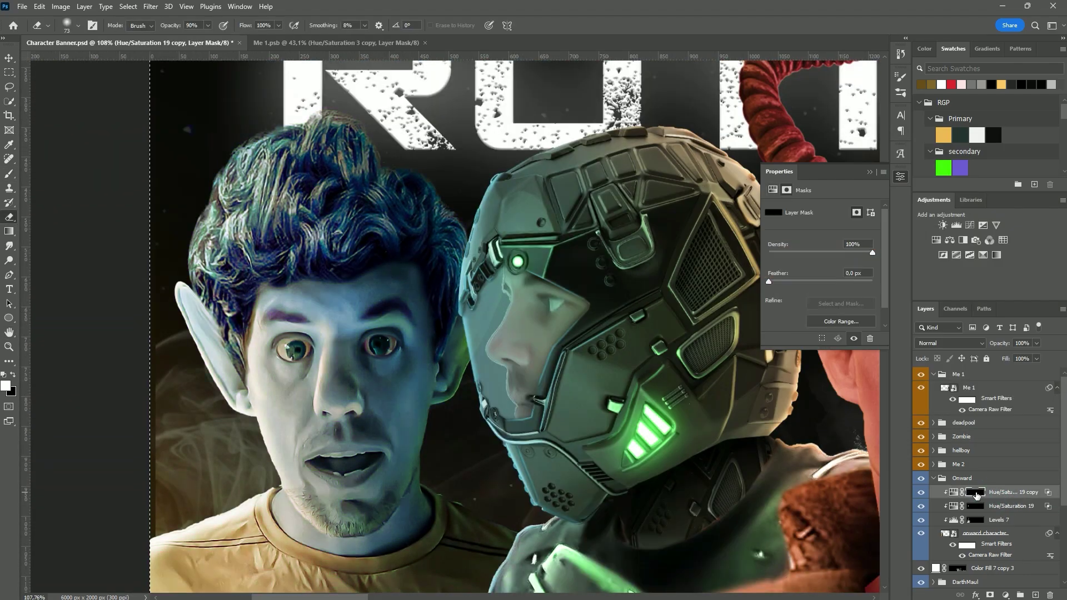
scroll(529, 393, down, 2)
scroll(453, 417, down, 4)
scroll(389, 277, up, 4)
scroll(364, 191, down, 5)
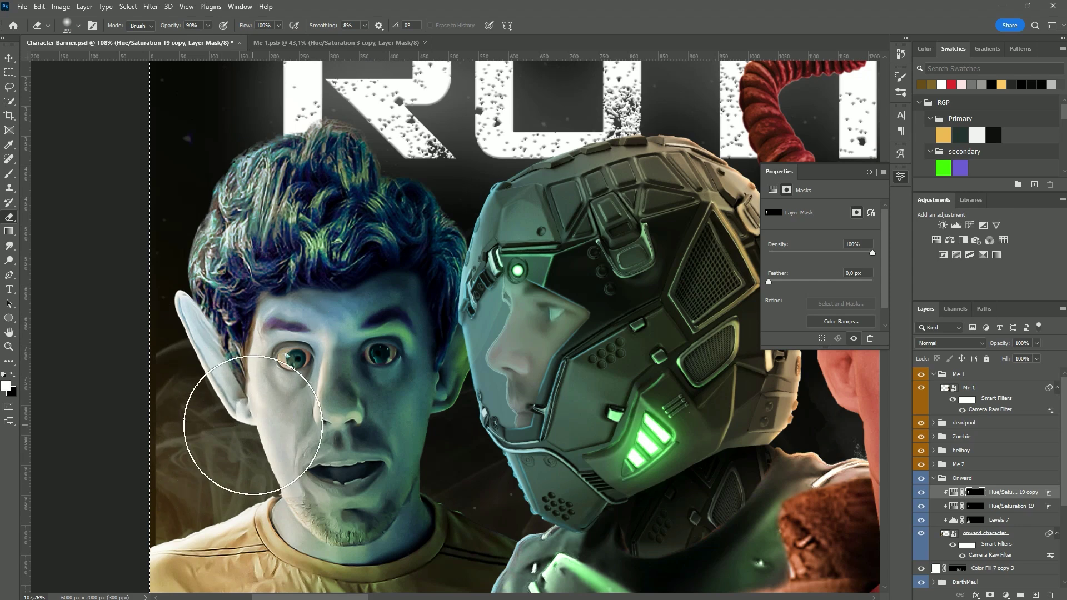
scroll(517, 250, up, 5)
scroll(389, 333, down, 6)
Adjust the brush size, then open the me 2 character's smart object.
key(3)
key(alt+bracketleft)
key(bracketleft)
key(bracketleft)
key(bracketleft)
key(v)
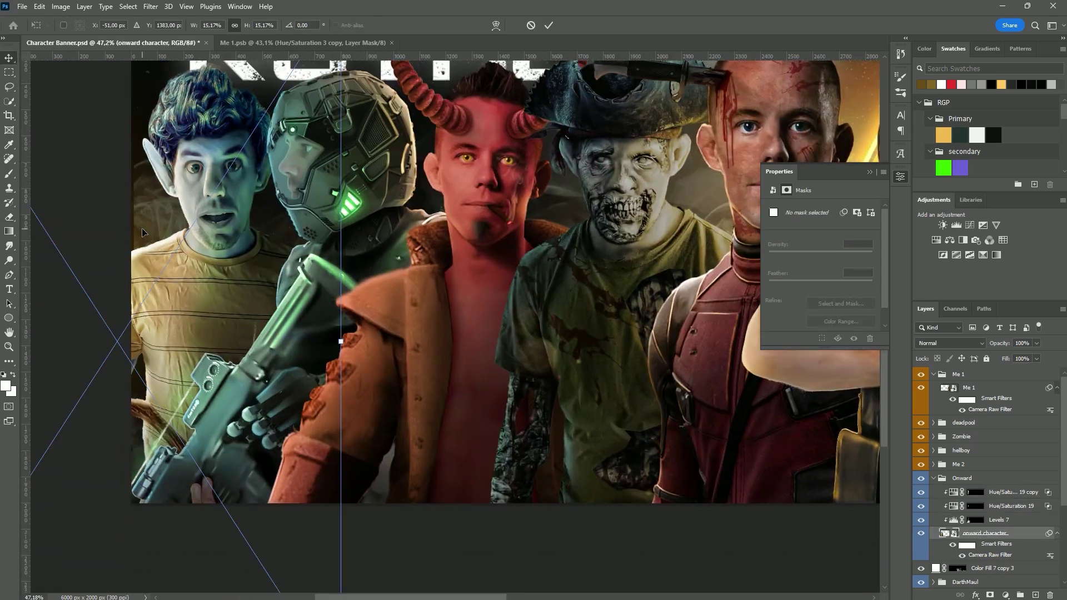
click(992, 525)
scroll(332, 221, down, 1)
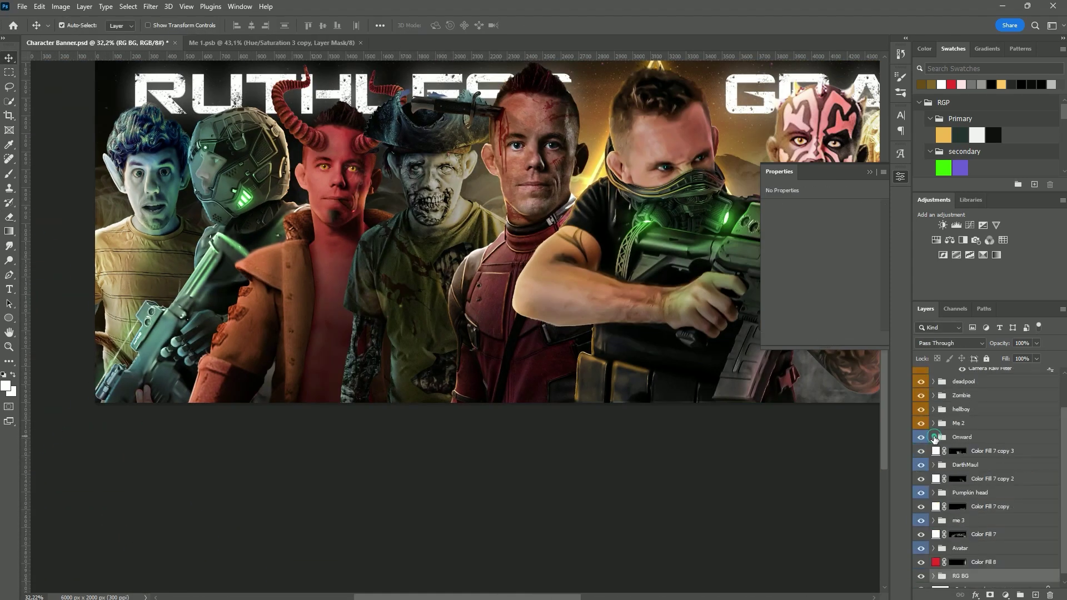
double_click(405, 289)
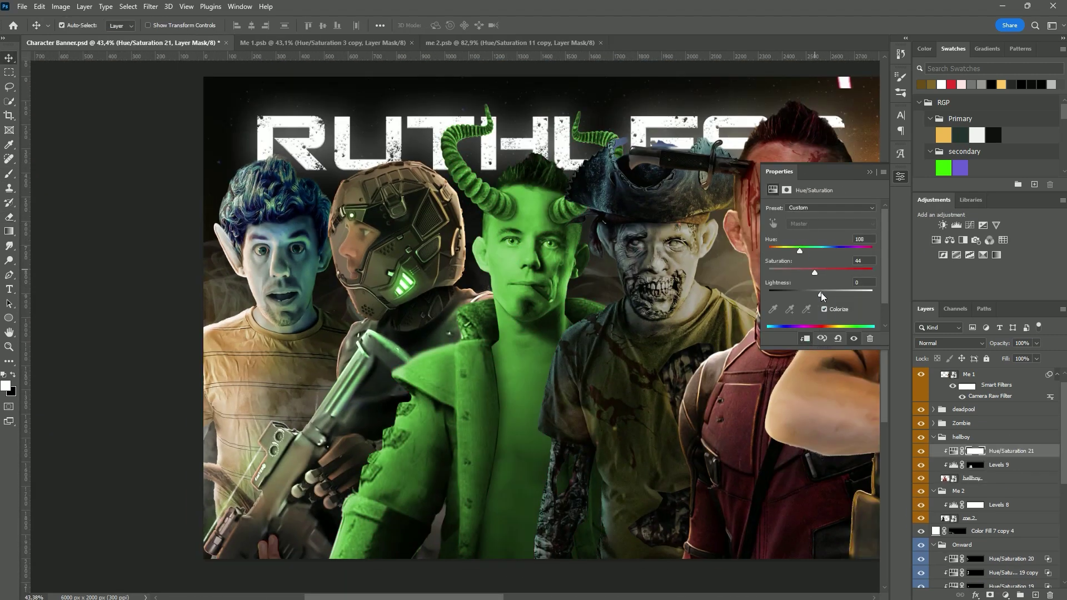
Darken Hellboy's new Hue/Saturation layer and erase its mask around the face and goatee.
drag(820, 290, 809, 291)
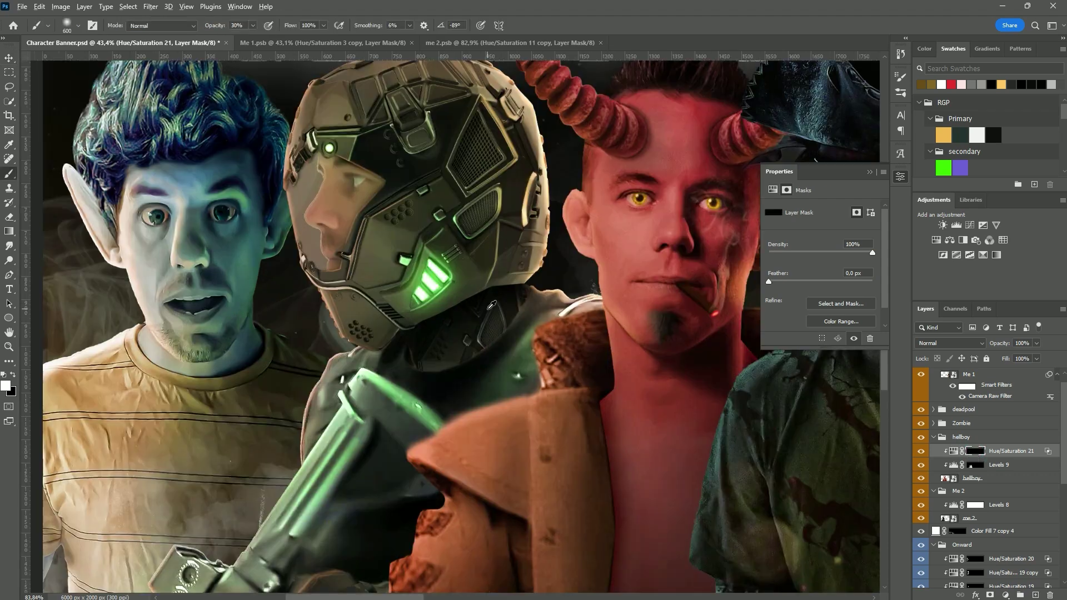
scroll(376, 258, up, 4)
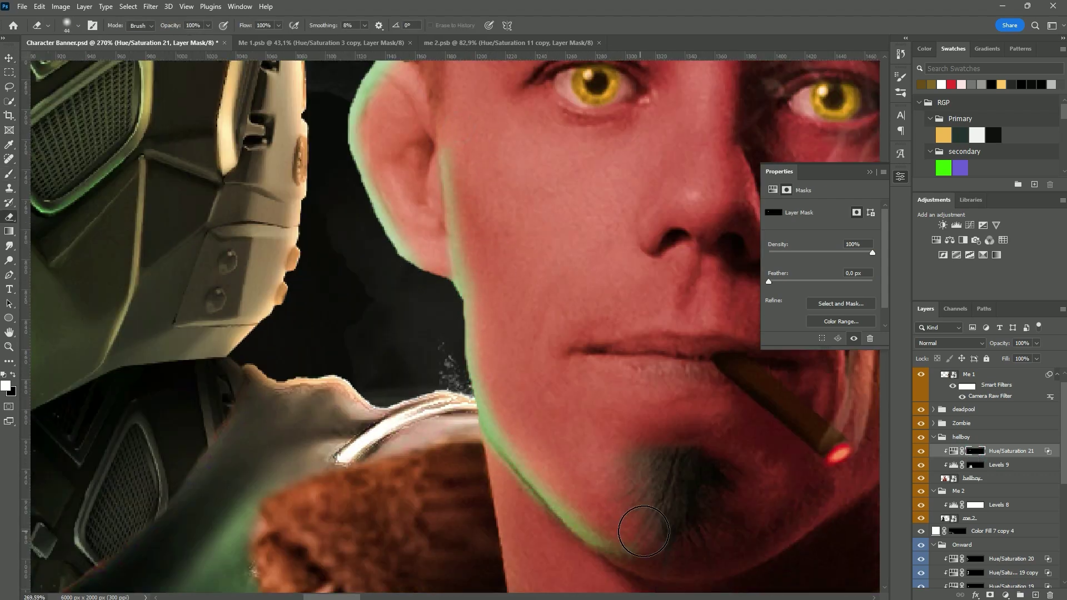
scroll(519, 429, down, 3)
scroll(519, 429, down, 3)
key(e)
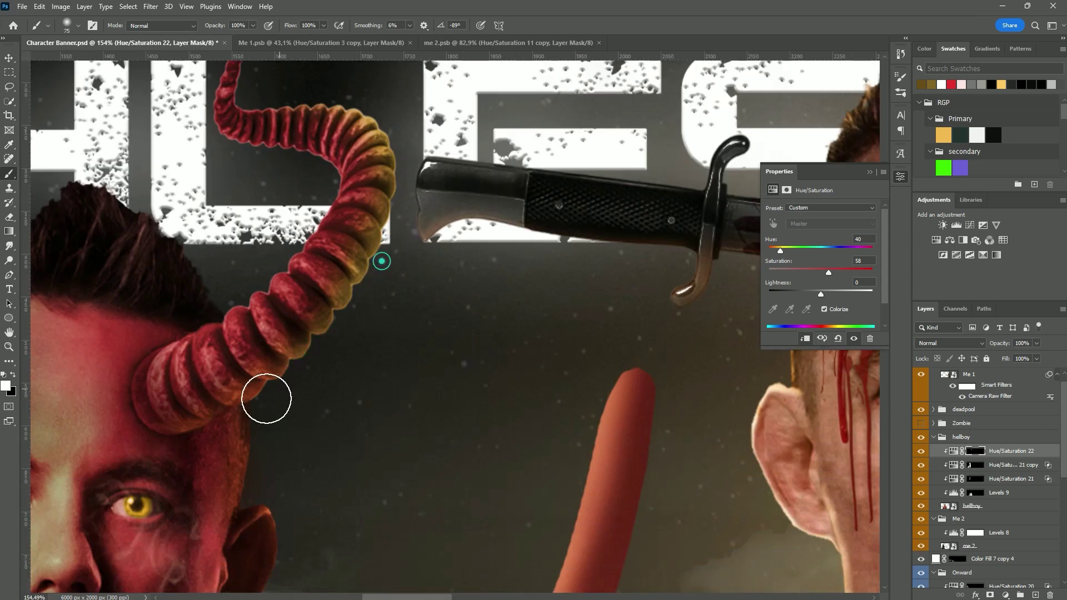
scroll(266, 398, down, 3)
scroll(253, 353, down, 3)
scroll(233, 362, down, 3)
scroll(183, 505, down, 3)
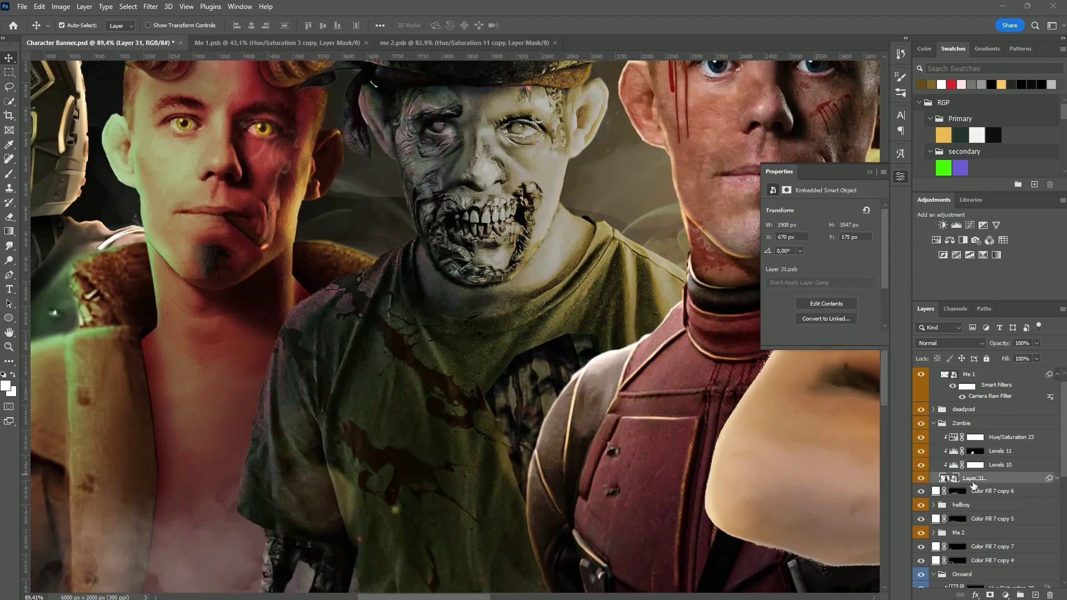
Shift the hue of the zombie's adjustment and open its cutout smart object.
drag(871, 250, 810, 251)
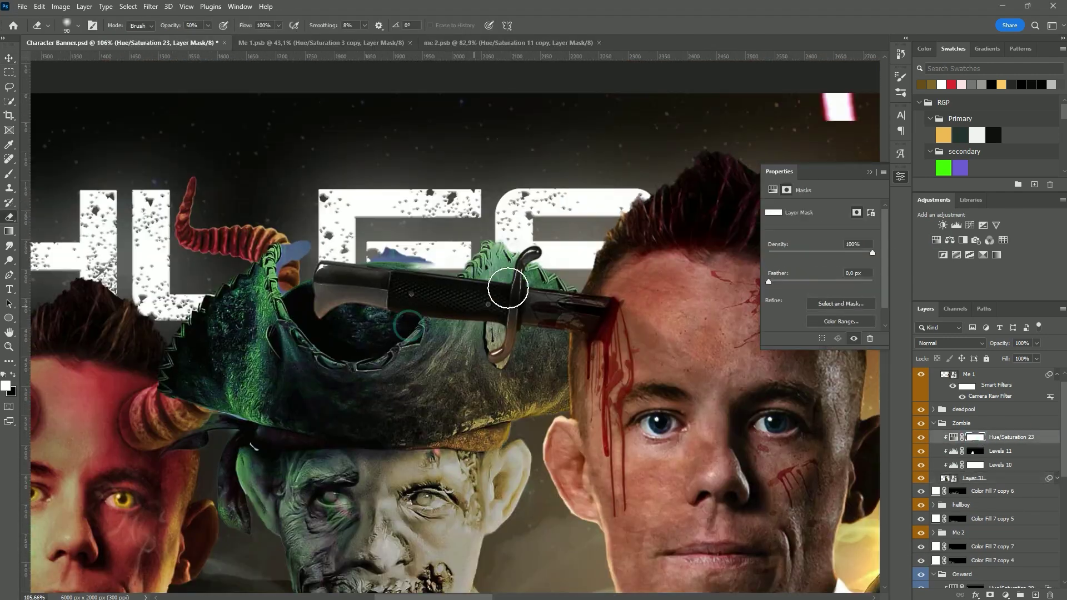
click(919, 411)
double_click(945, 478)
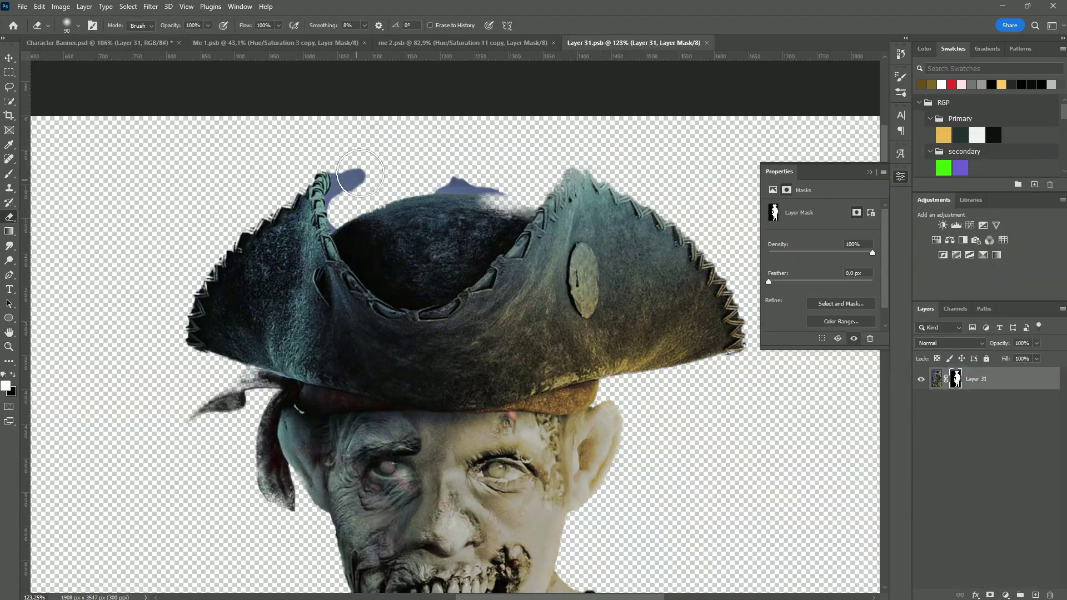
Clean up the pirate hat edges on the zombie's layer mask with a smaller brush.
scroll(328, 257, up, 3)
scroll(428, 205, up, 2)
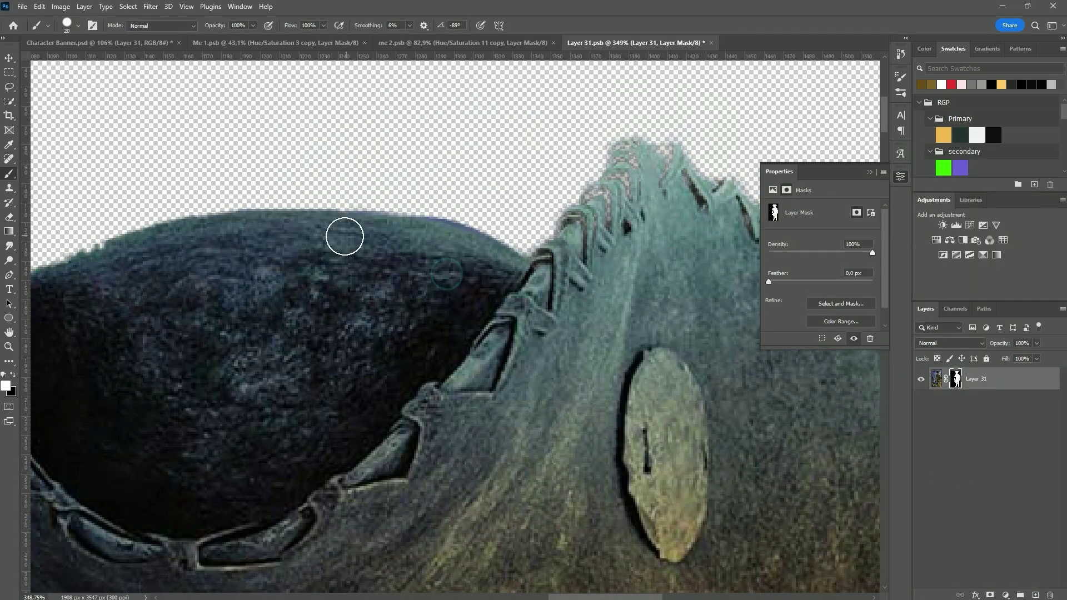
scroll(344, 236, right, 5)
scroll(297, 366, down, 3)
scroll(218, 272, left, 10)
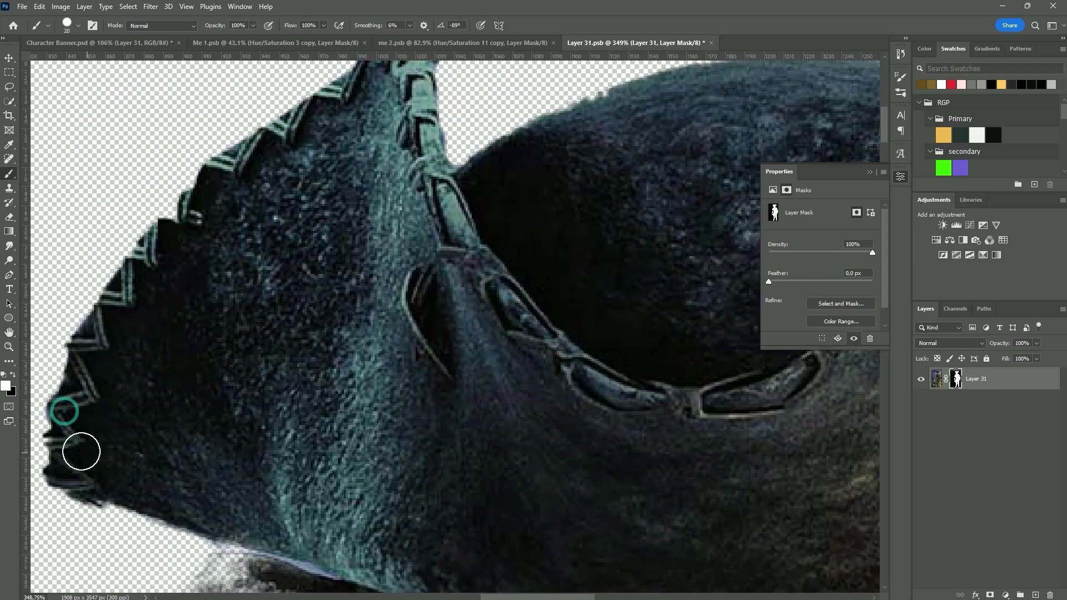
scroll(83, 389, down, 3)
scroll(89, 314, left, 5)
key(bracketleft)
scroll(335, 408, down, 3)
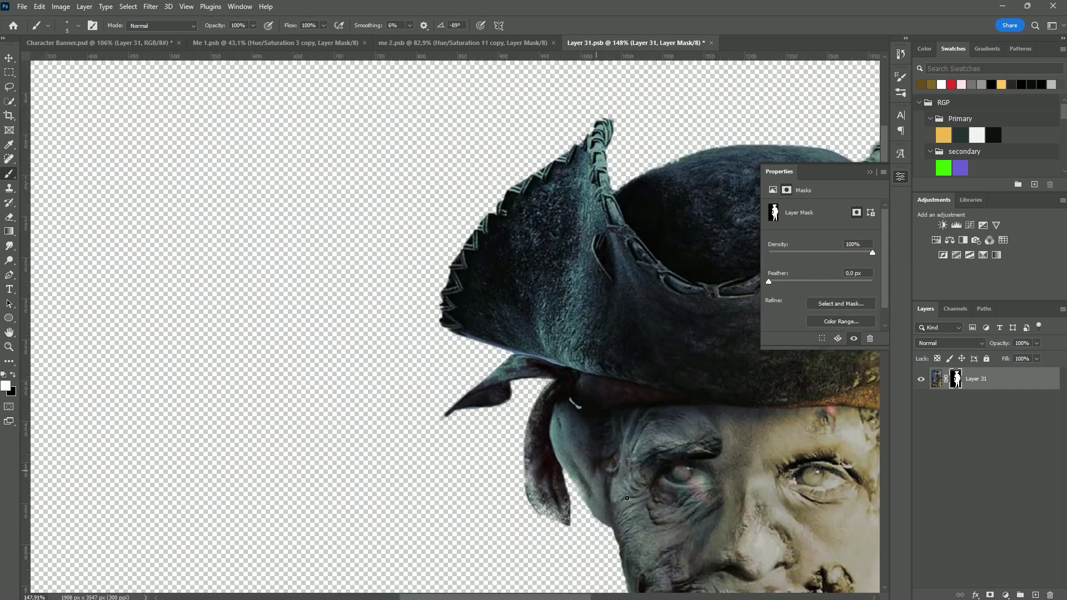
scroll(500, 361, down, 5)
scroll(556, 356, right, 5)
scroll(644, 342, down, 3)
scroll(645, 343, down, 3)
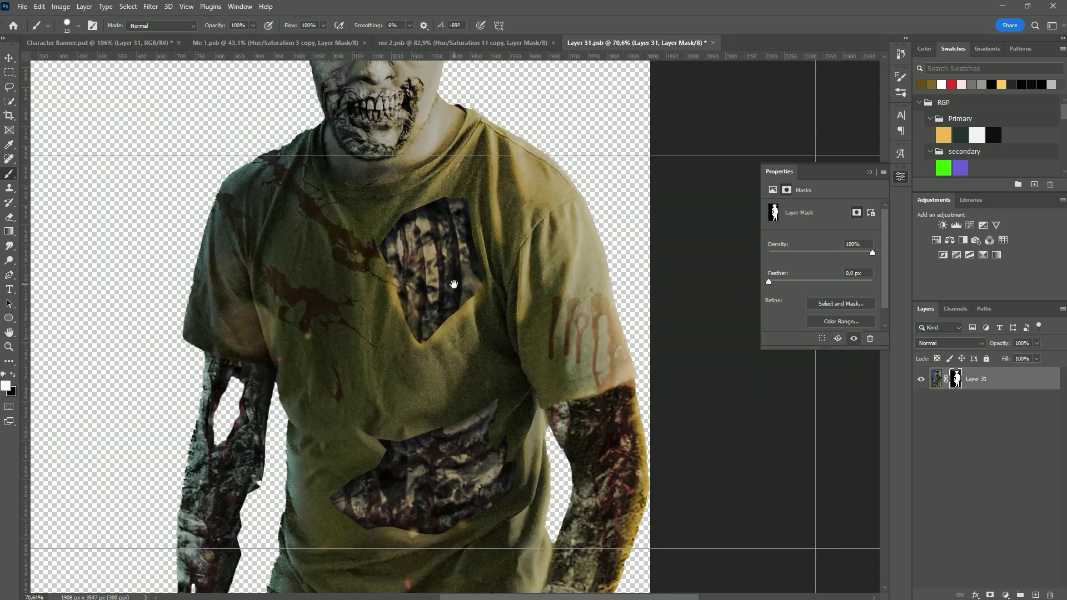
scroll(500, 334, down, 2)
scroll(361, 285, down, 3)
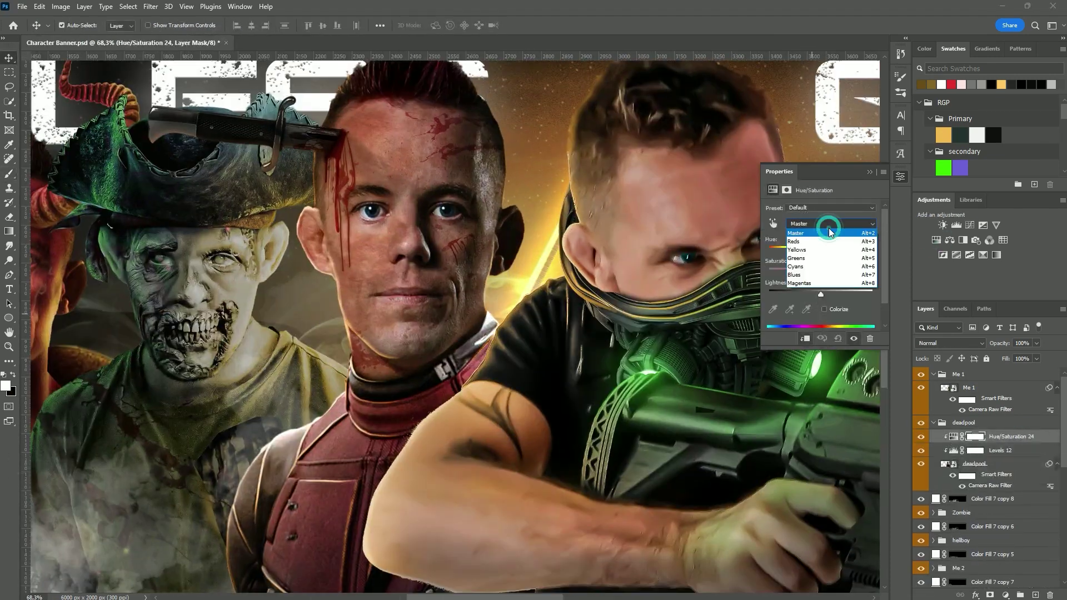
Shift the Yellows hue to +180 on Deadpool's Hue/Saturation layer and invert its mask to black.
click(828, 249)
drag(820, 251, 873, 253)
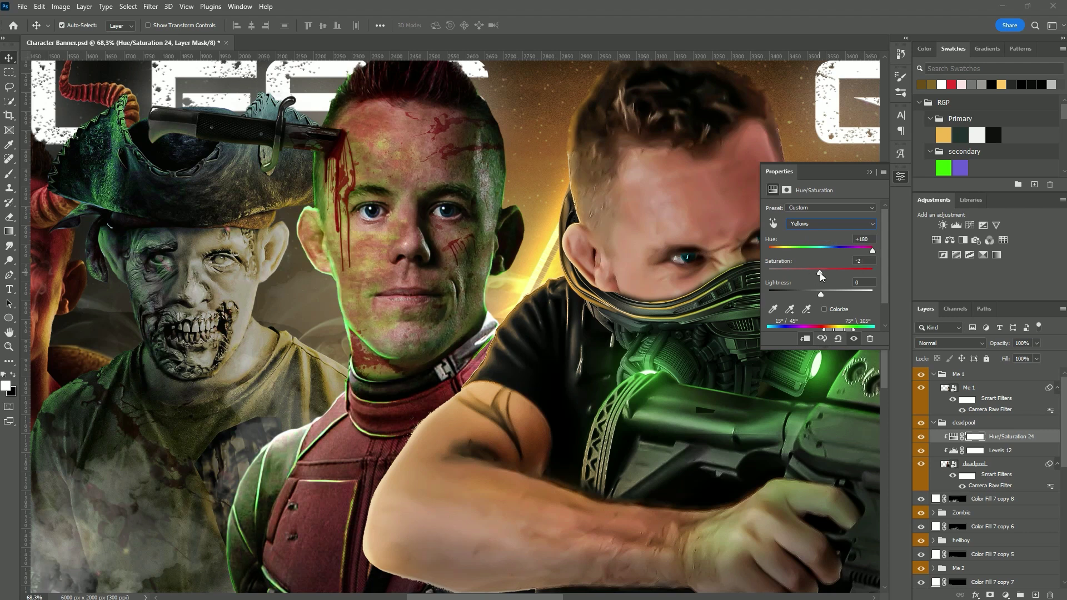
key(ctrl+i)
Confirm the Blend If settings and paint the adjustment back in at full brush strength.
key(b)
scroll(298, 334, down, 2)
scroll(337, 297, up, 3)
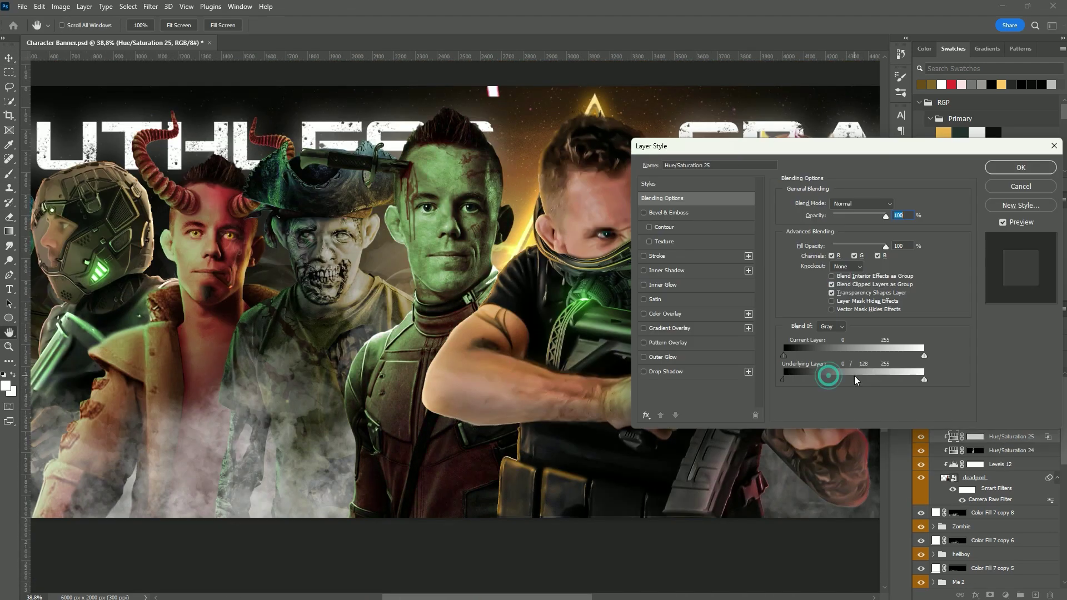
click(1019, 167)
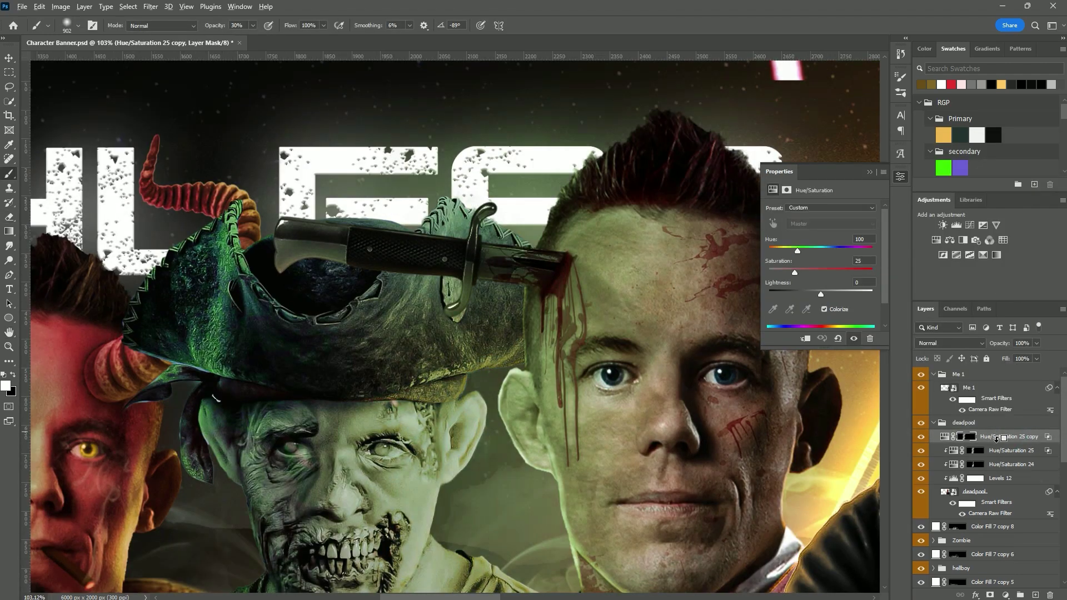
key(0)
scroll(322, 236, up, 3)
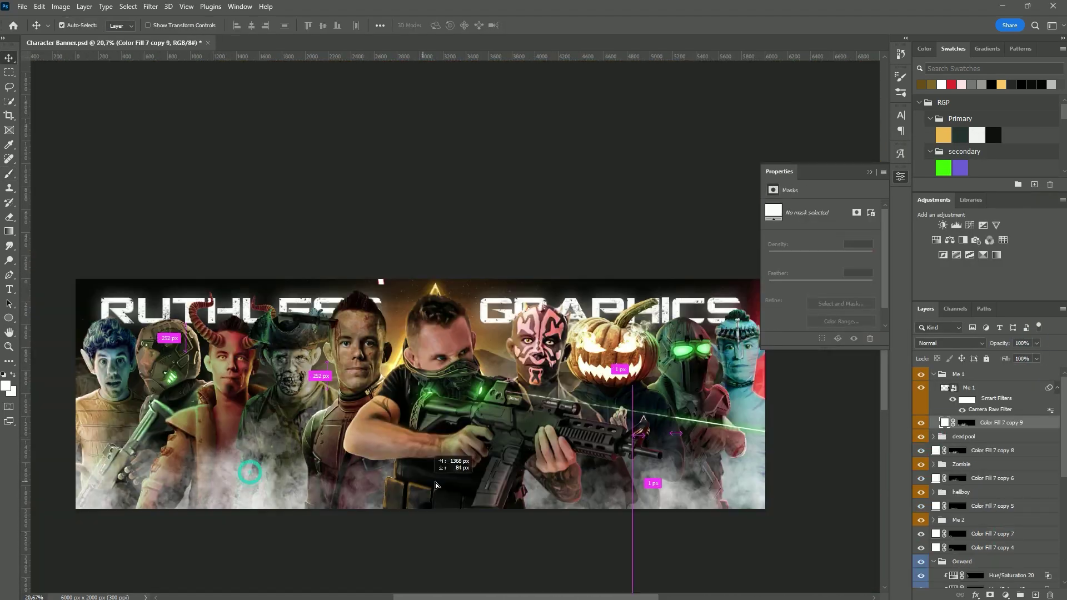
Move the colour fill layer between character groups and place the spark image toward the left.
mouse_move(426, 477)
mouse_down()
mouse_move(273, 481)
mouse_move(404, 456)
mouse_up()
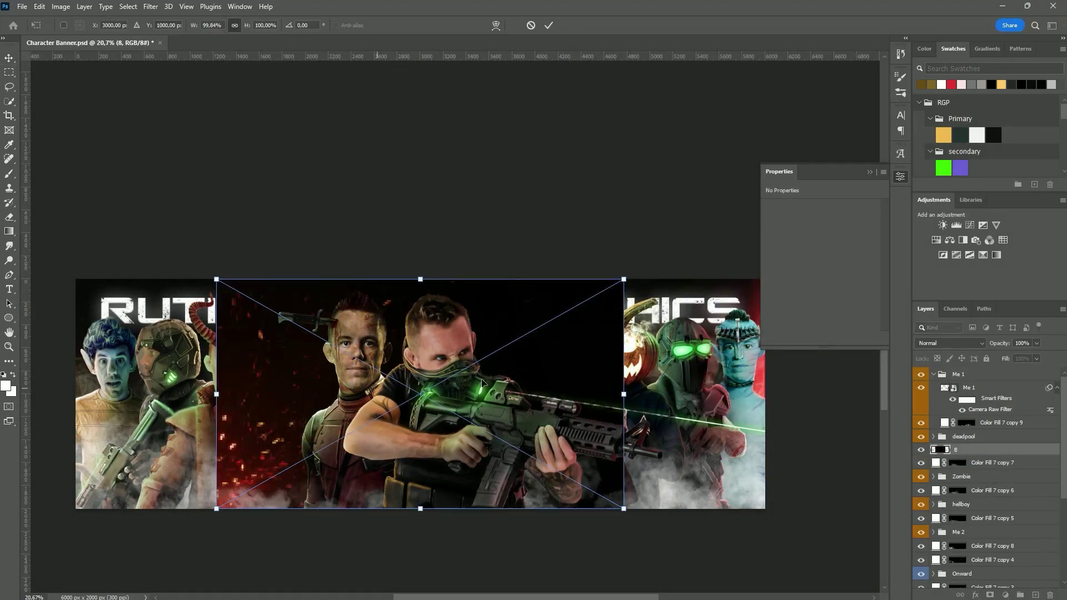
drag(417, 393, 239, 436)
key(Return)
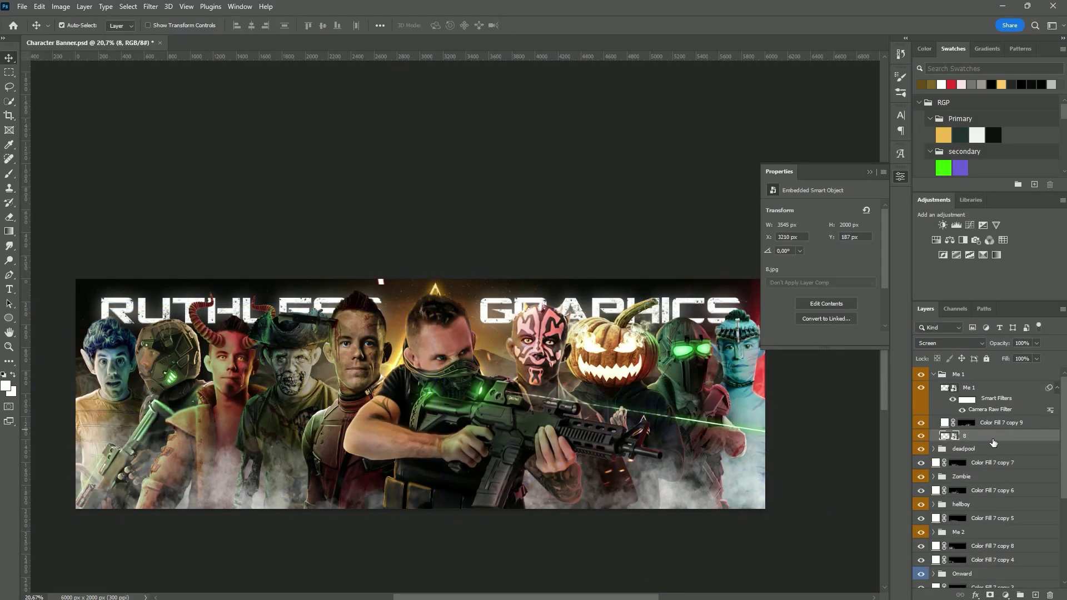
Duplicate the spark image and transform the copies across the banner, shifting one about 330 px right.
key(ctrl+j)
key(ctrl+t)
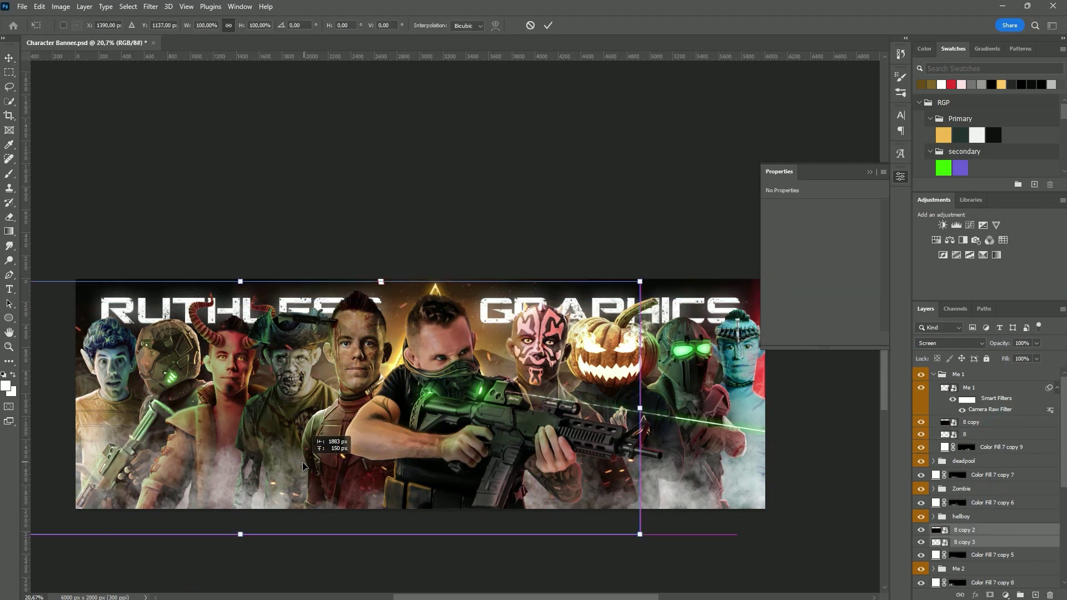
drag(303, 465, 399, 410)
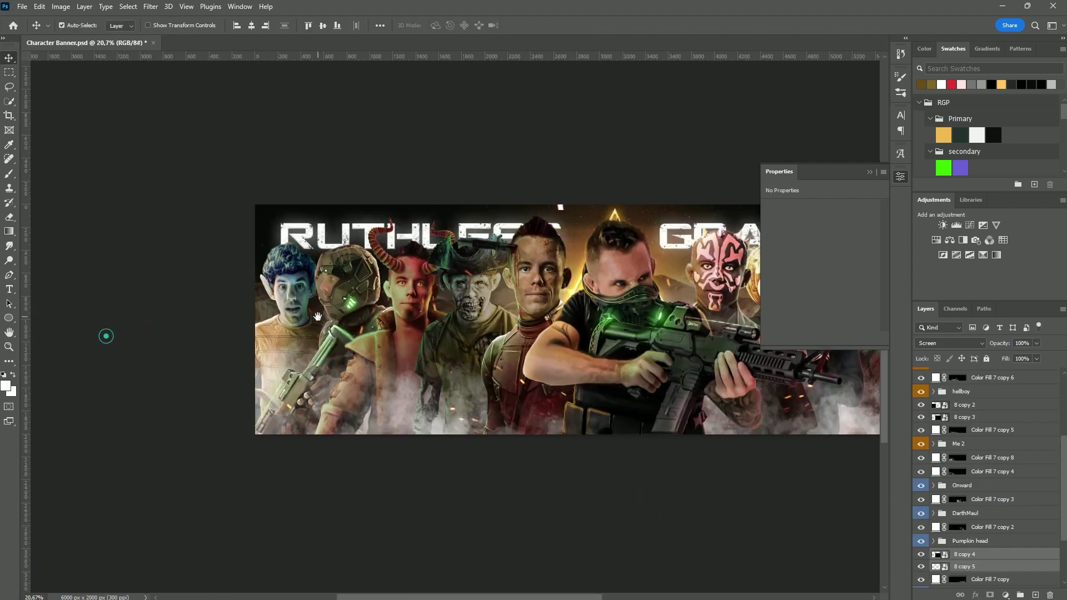
key(Return)
key(ctrl+t)
drag(149, 322, 187, 326)
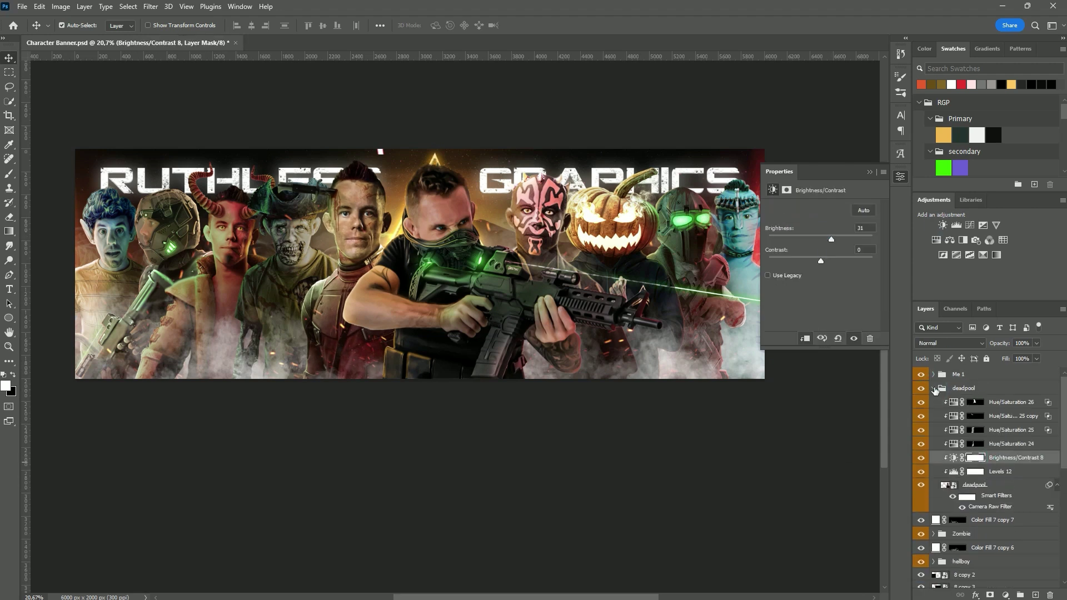
Tweak the Brightness/Contrast adjustments in the Zombie and Me 2 groups.
click(934, 387)
click(934, 416)
click(1014, 457)
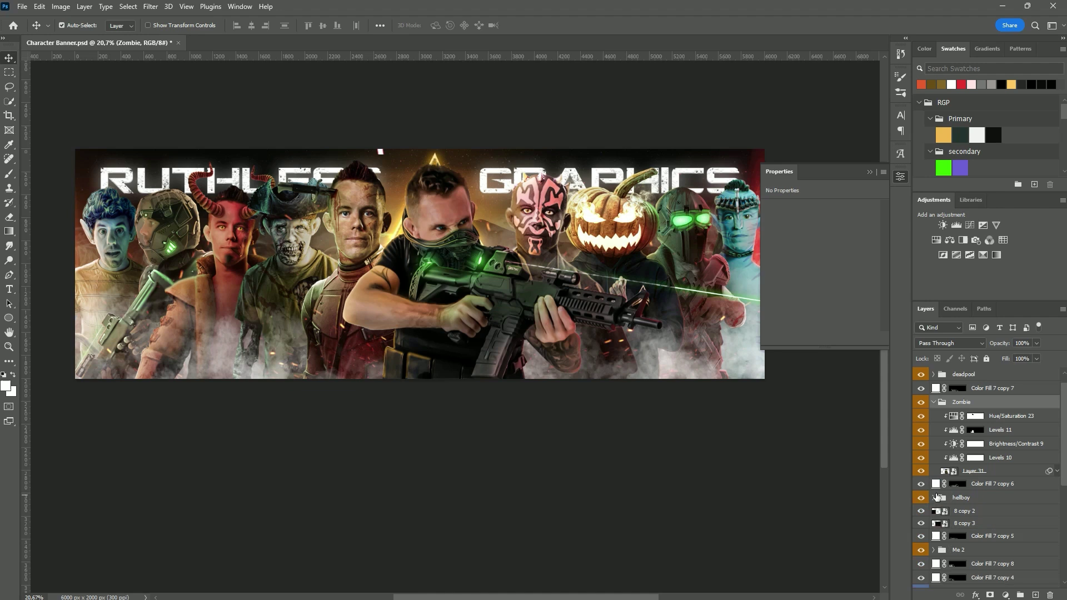
scroll(936, 496, down, 1)
click(934, 522)
click(1014, 535)
drag(821, 235, 831, 241)
Add a Hue/Saturation adjustment to me 3, then stamp all visible layers into a new top layer.
alt+click(936, 374)
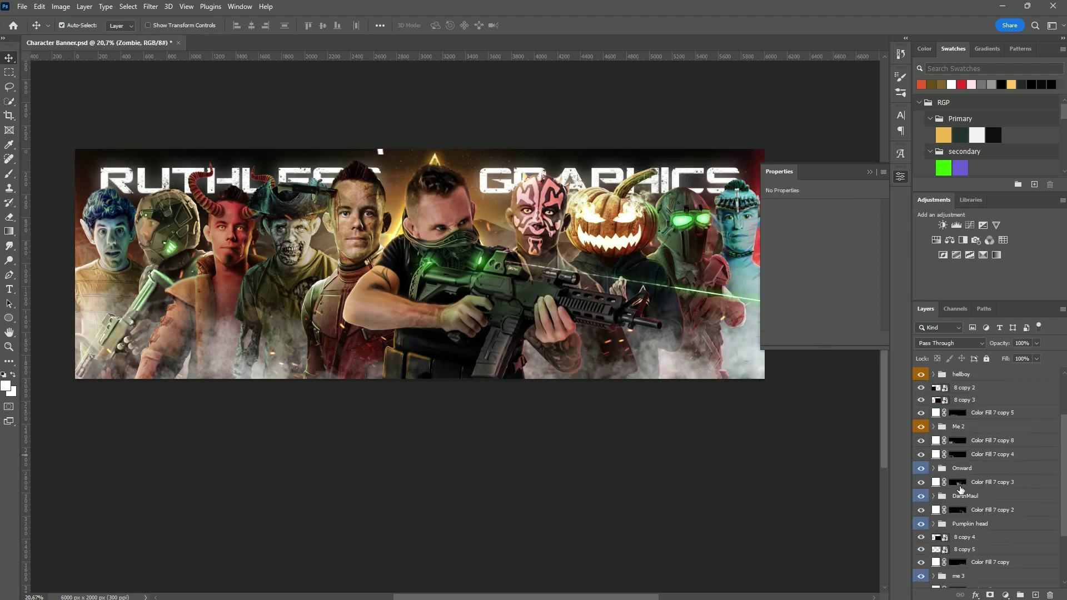
scroll(946, 518, down, 1)
click(1005, 550)
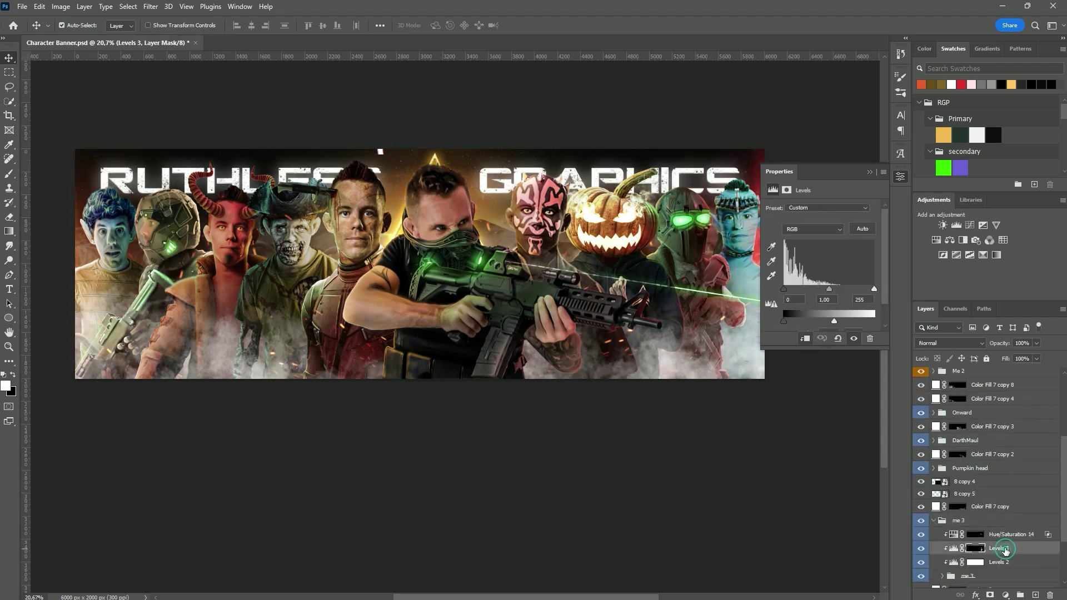
click(935, 239)
click(573, 428)
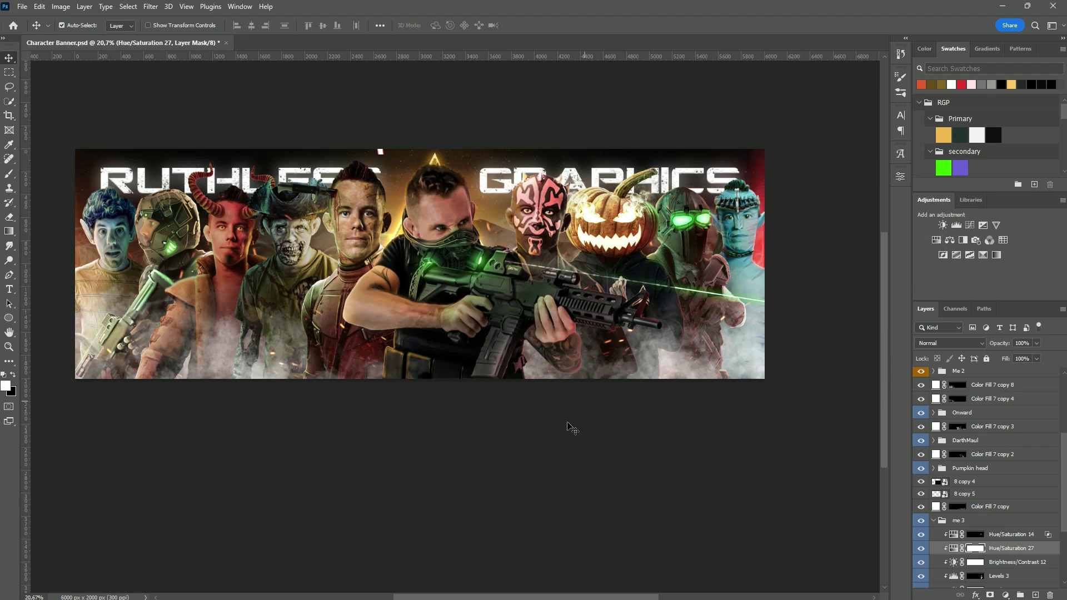
key(ctrl+alt+shift+e)
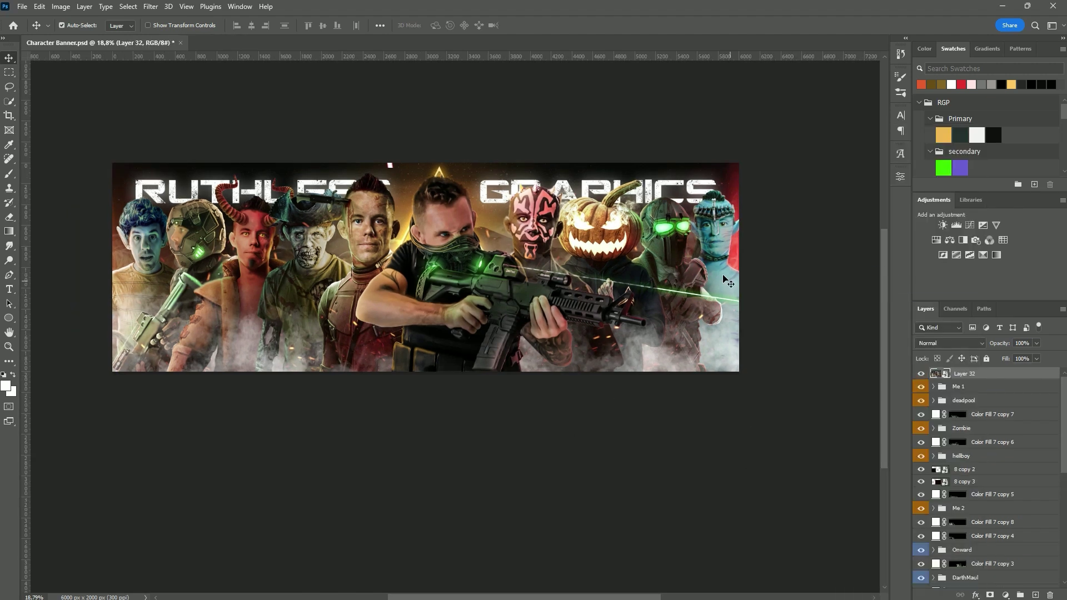
Apply Camera Raw to the merged layer: sharpening 150, noise reduction 40, HSL luminance, vignette -18.
key(ctrl+shift+a)
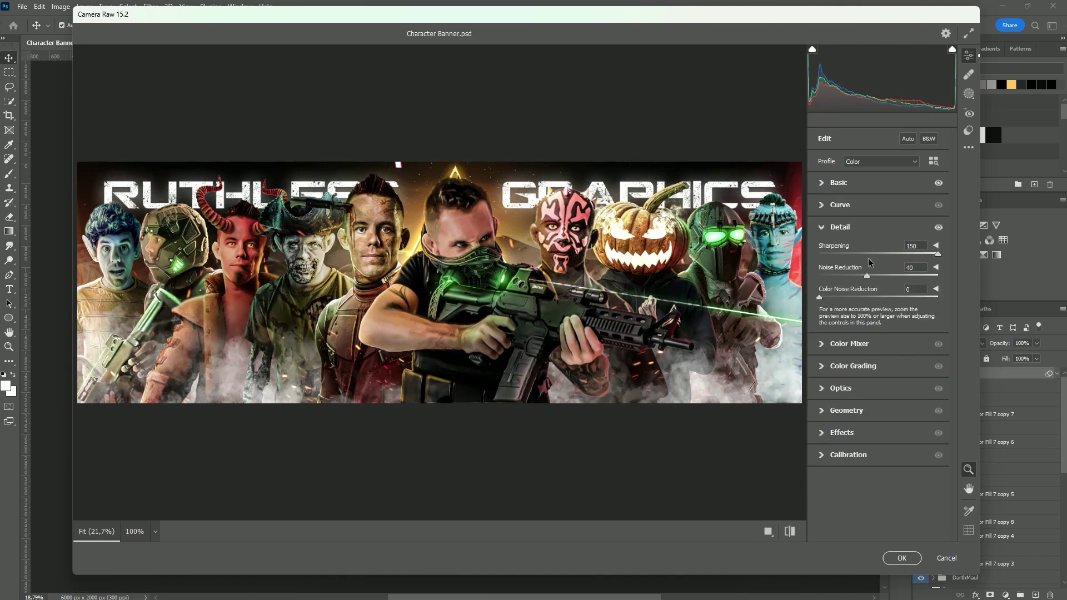
click(828, 345)
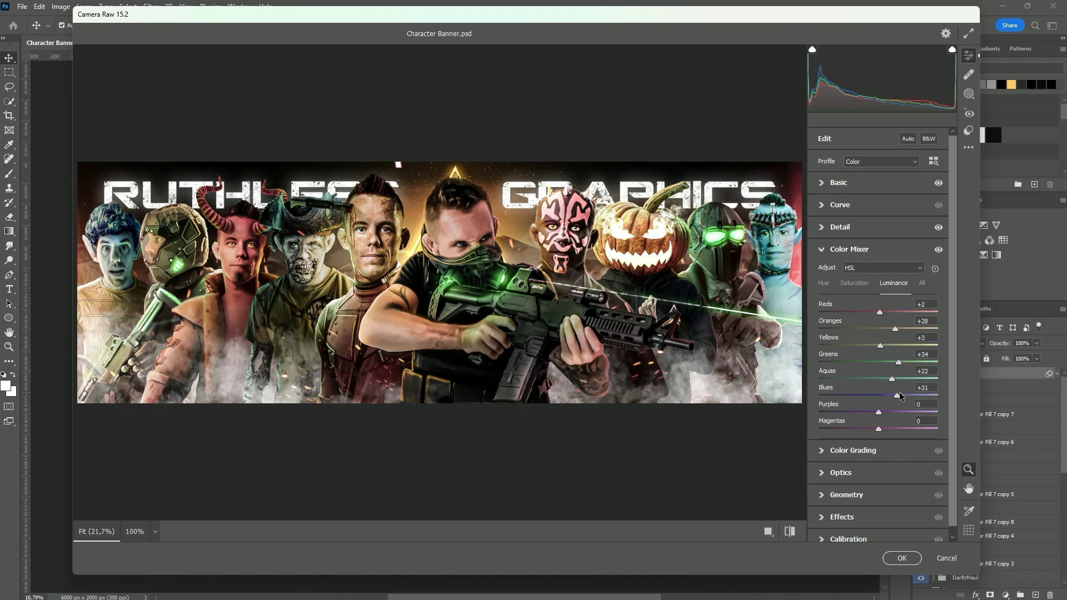
drag(879, 385, 868, 386)
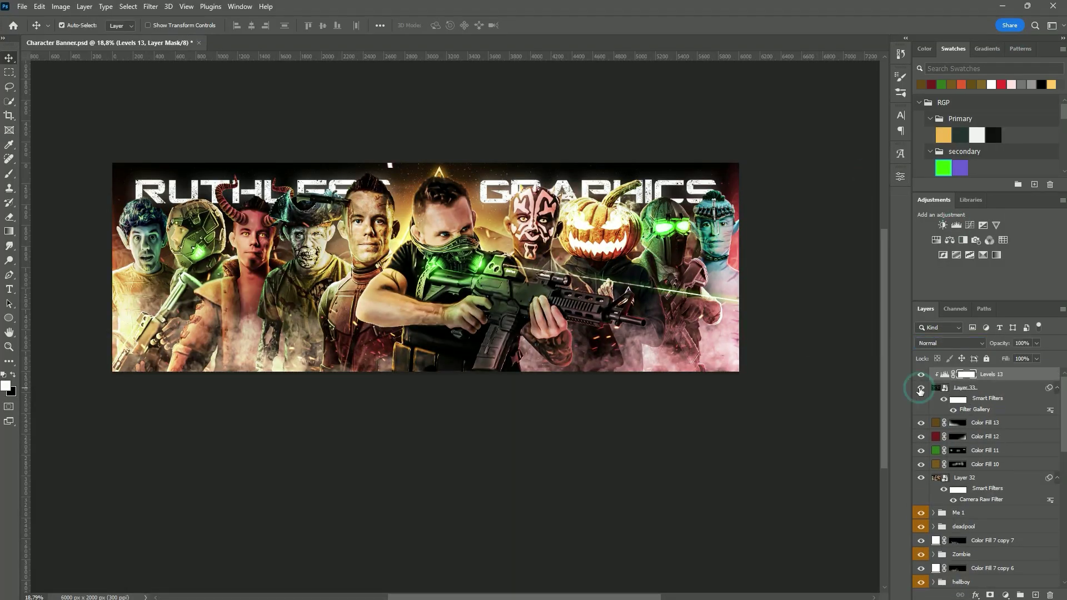
Zoom in closer on the banner.
key(ctrl+plus)
key(ctrl+plus)
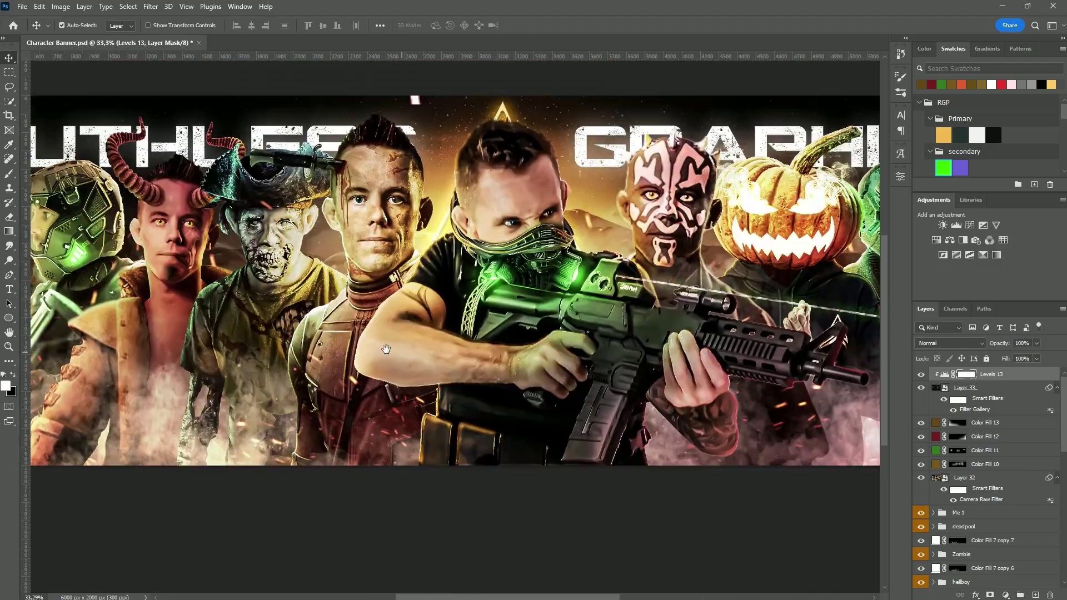